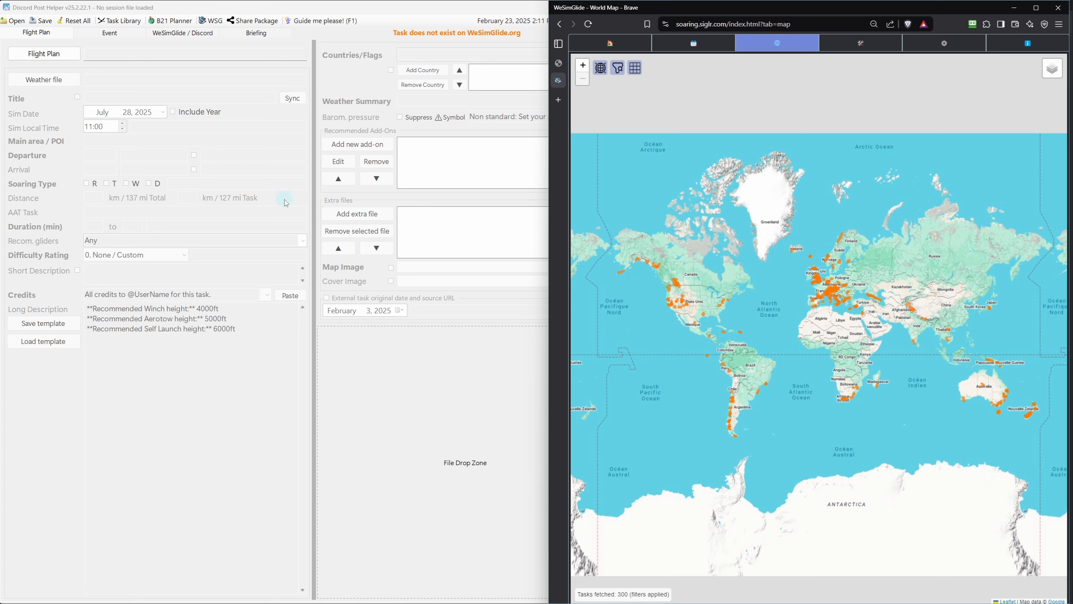
- Show the WeSimGlide / Discord publishing options for the Diamonds - Sandane 204 task
{"action": "left_click", "coordinate": [217, 157]}
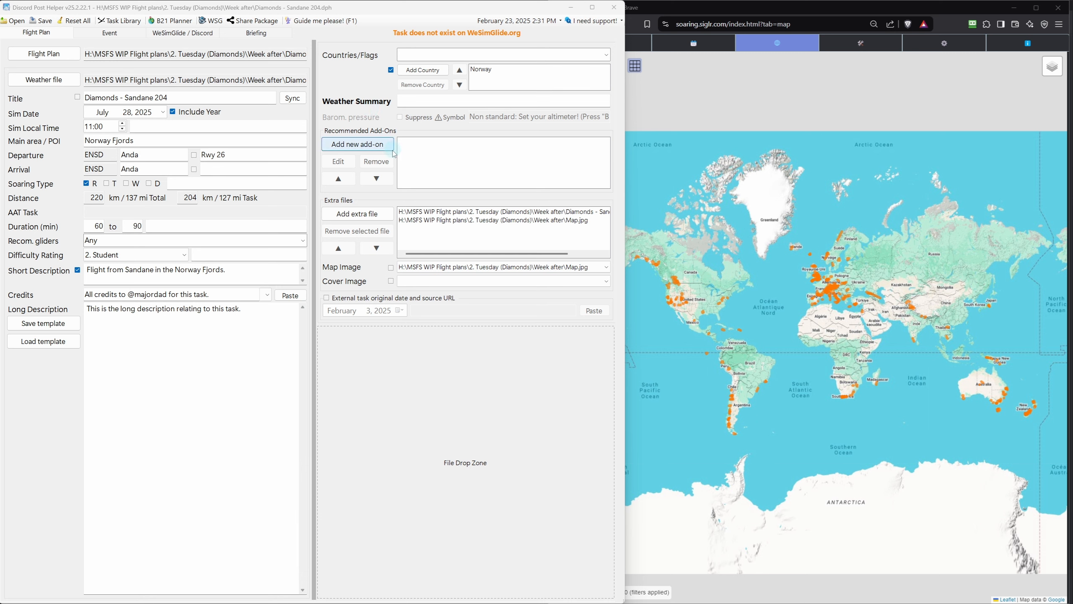
{"action": "left_click", "coordinate": [260, 13]}
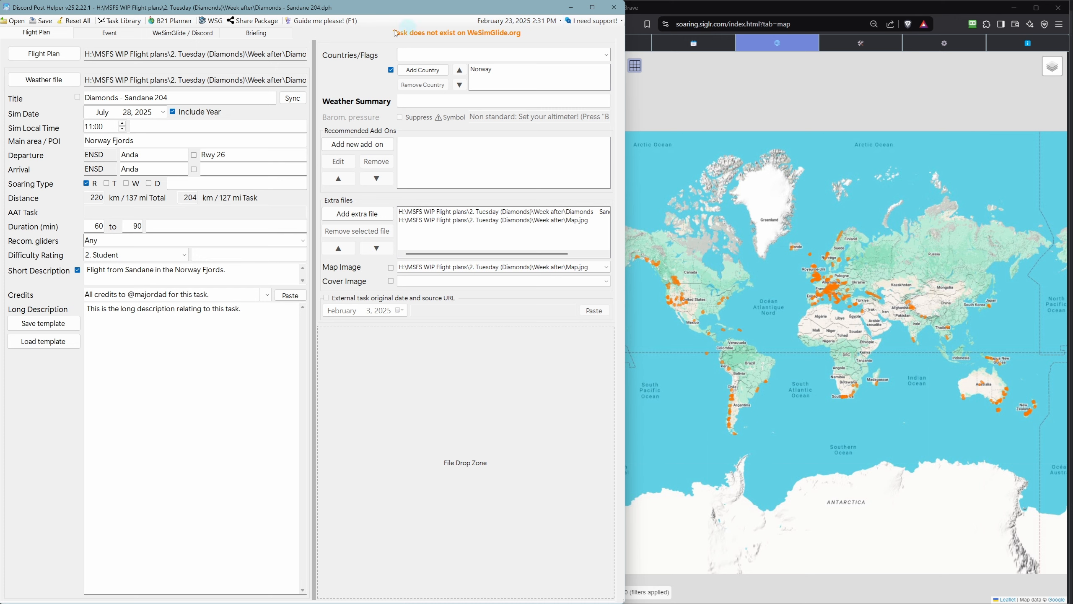
{"action": "left_click", "coordinate": [185, 34]}
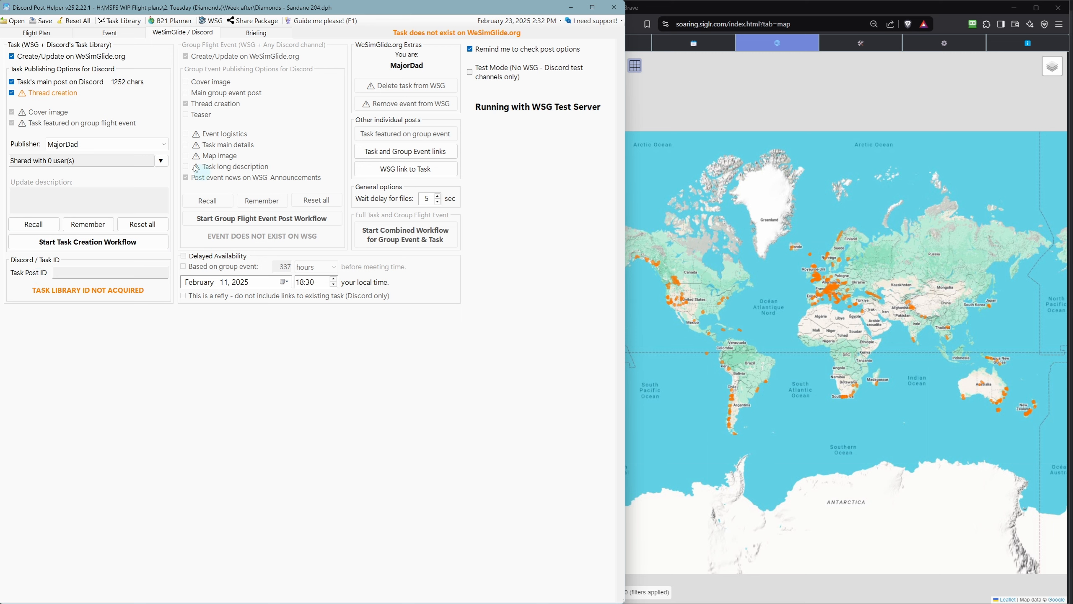
{"action": "left_click", "coordinate": [12, 56]}
{"action": "left_click", "coordinate": [12, 56]}
{"action": "left_click", "coordinate": [11, 56]}
{"action": "left_click", "coordinate": [35, 58]}
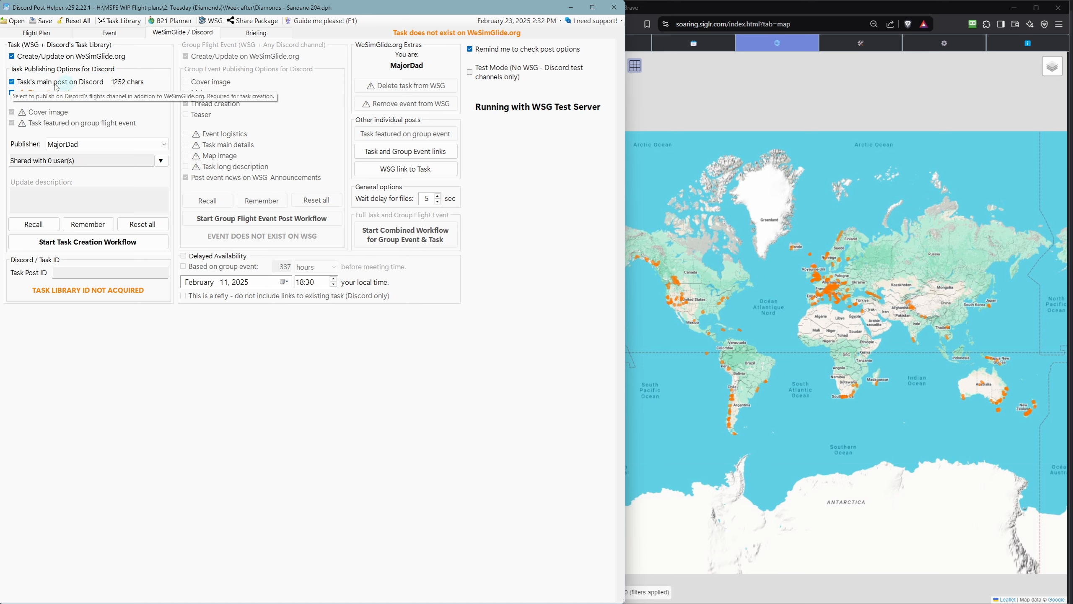
- Switch to Discord and look through the recent task posts in the flights channel
{"action": "key", "text": "alt+Tab"}
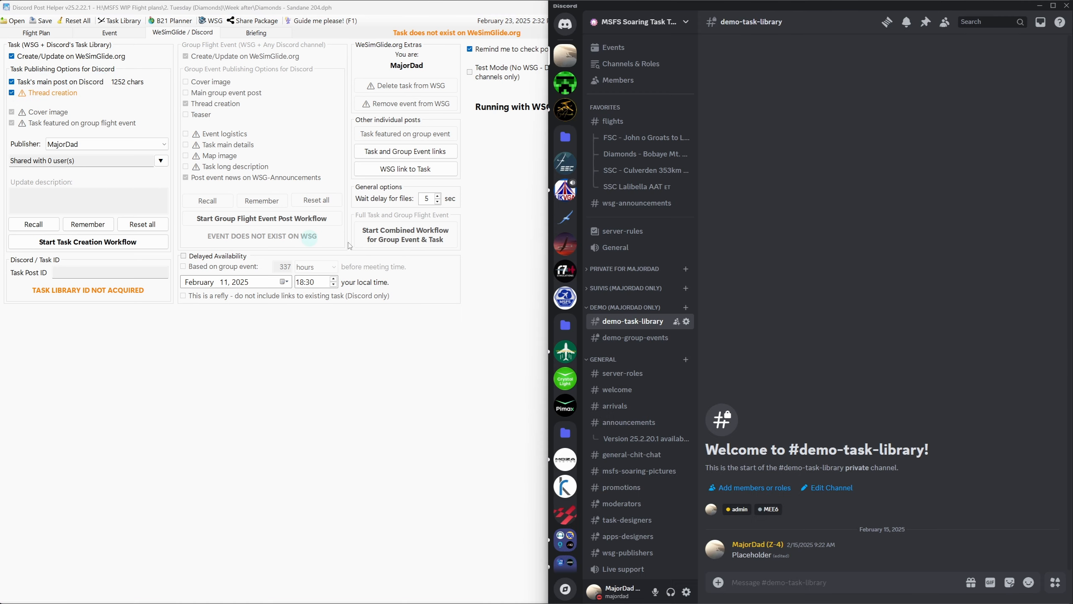
{"action": "left_click", "coordinate": [614, 122]}
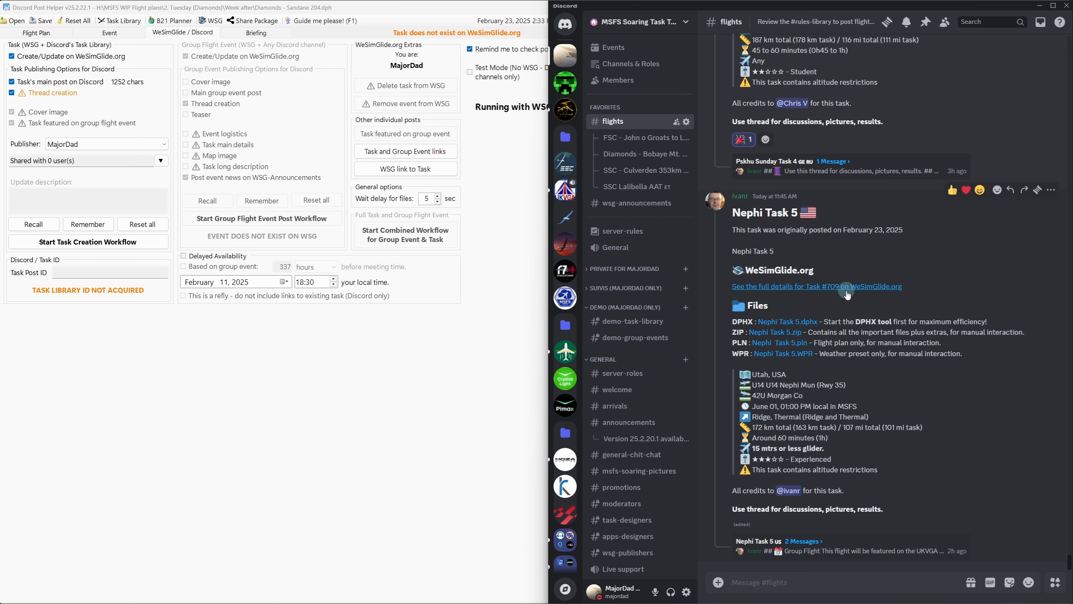
{"action": "scroll", "coordinate": [815, 231], "scroll_direction": "up", "scroll_amount": 8}
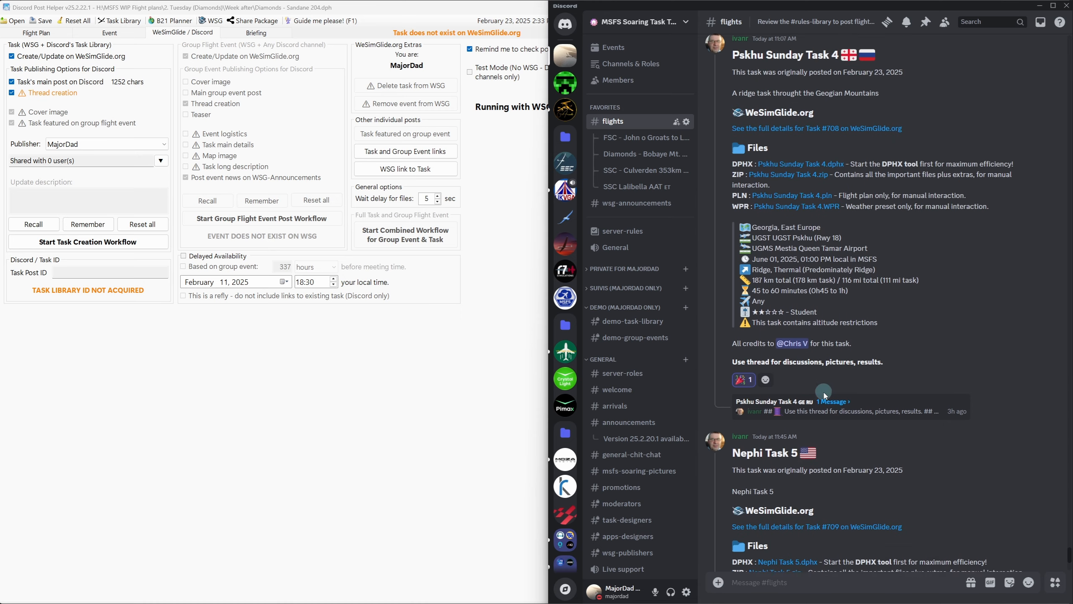
{"action": "left_click", "coordinate": [691, 170]}
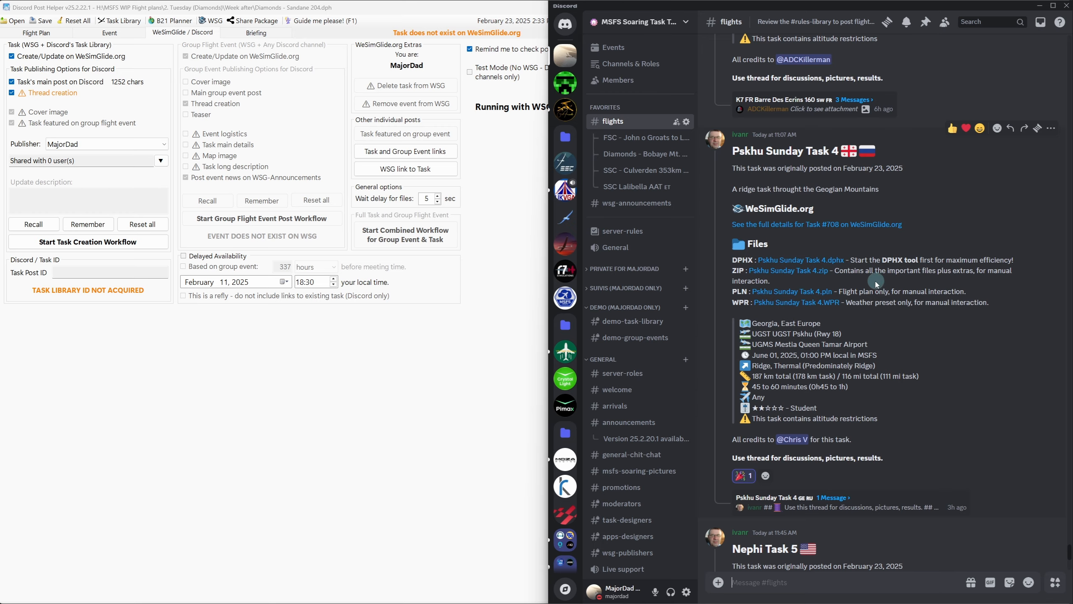
{"action": "scroll", "coordinate": [875, 283], "scroll_direction": "up", "scroll_amount": 6}
{"action": "scroll", "coordinate": [845, 207], "scroll_direction": "down", "scroll_amount": 8}
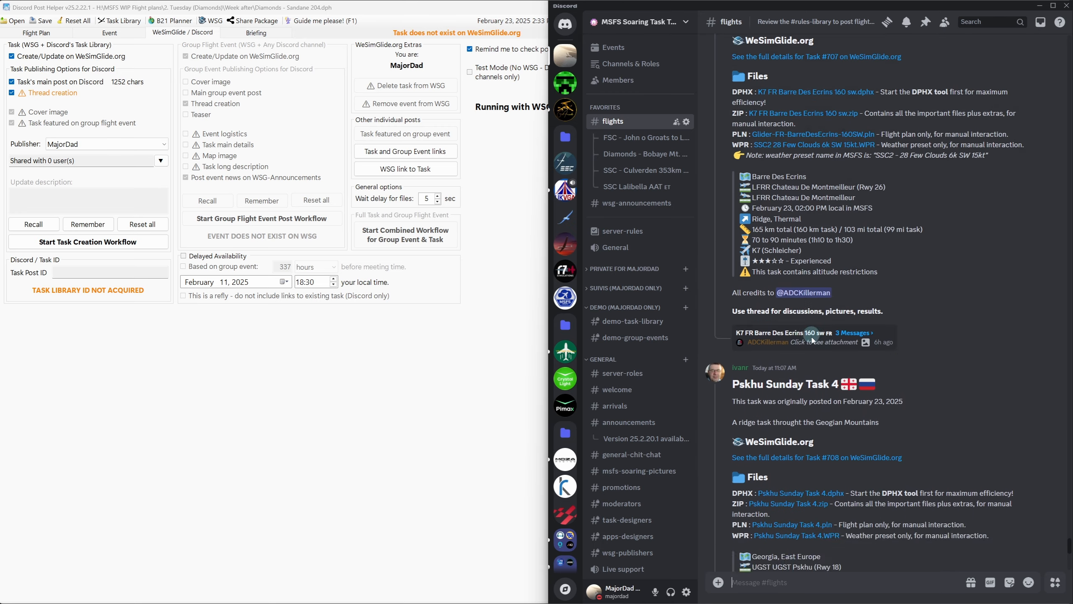
{"action": "scroll", "coordinate": [839, 233], "scroll_direction": "down", "scroll_amount": 5}
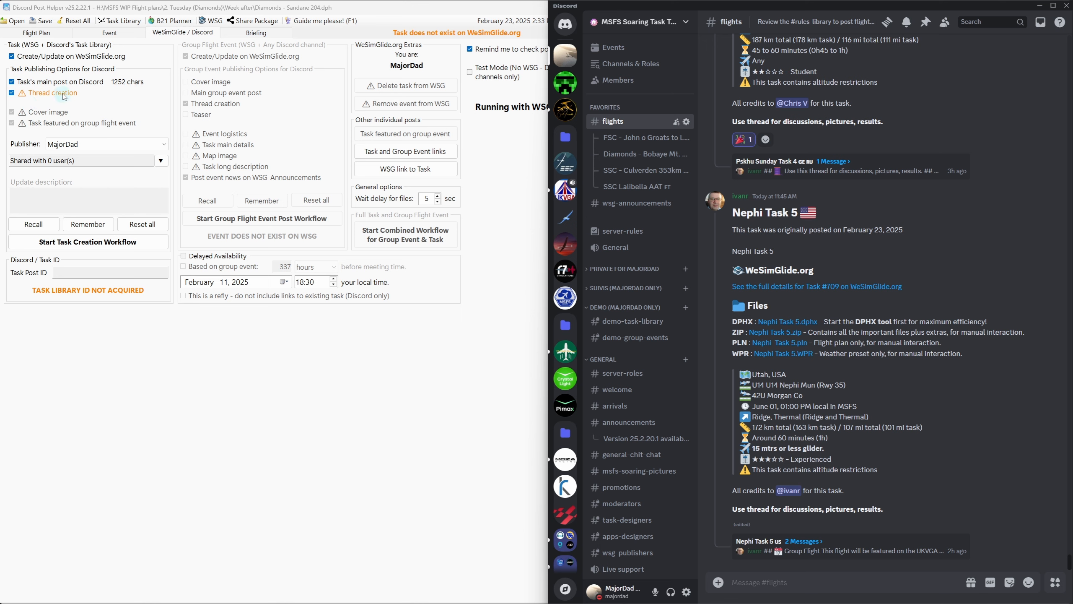
{"action": "left_click", "coordinate": [12, 83]}
{"action": "left_click", "coordinate": [13, 83]}
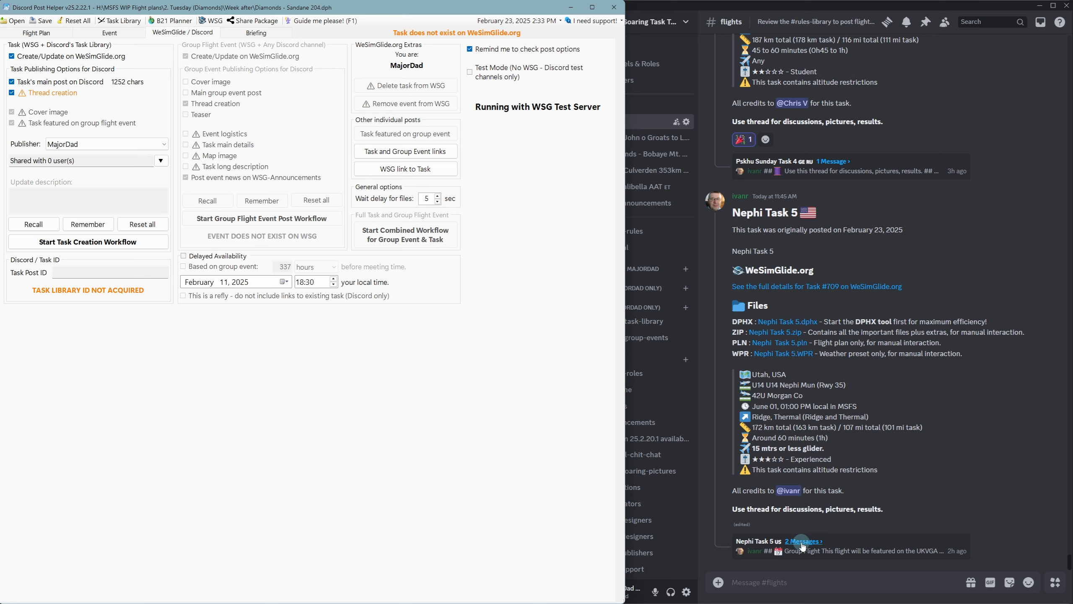
- Examine the discussion thread attached to the Nephi Task 5 post in Discord and close it
{"action": "left_click", "coordinate": [869, 496]}
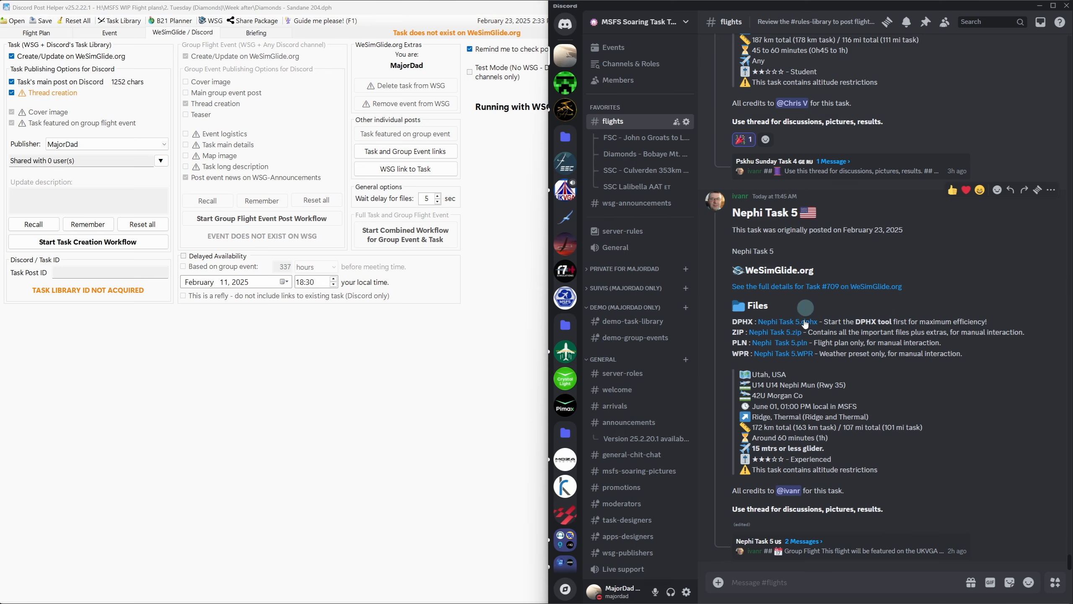
{"action": "left_click", "coordinate": [807, 551]}
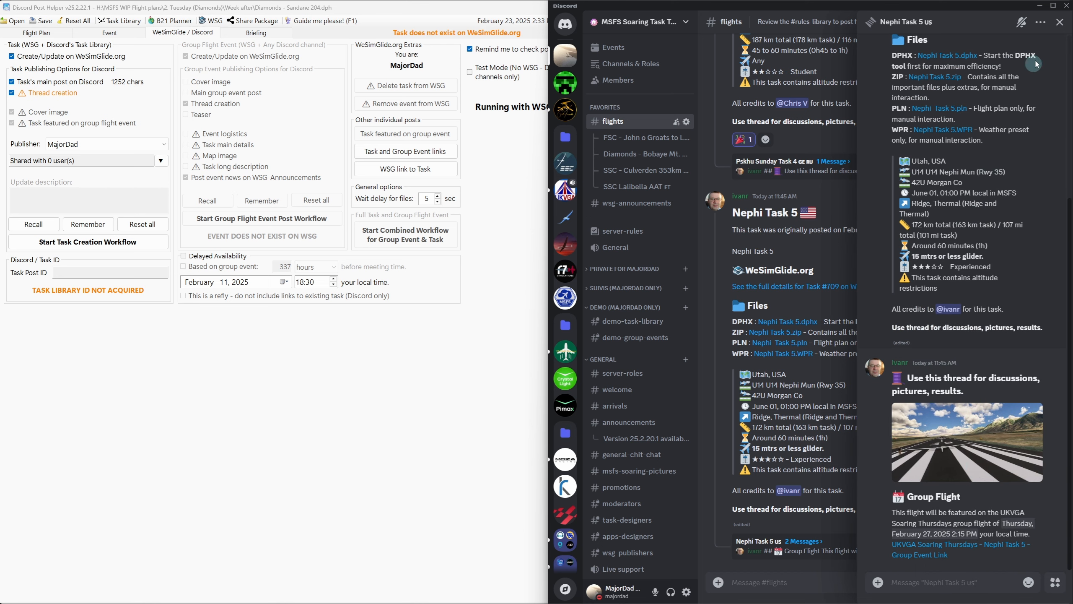
{"action": "left_click", "coordinate": [1061, 22]}
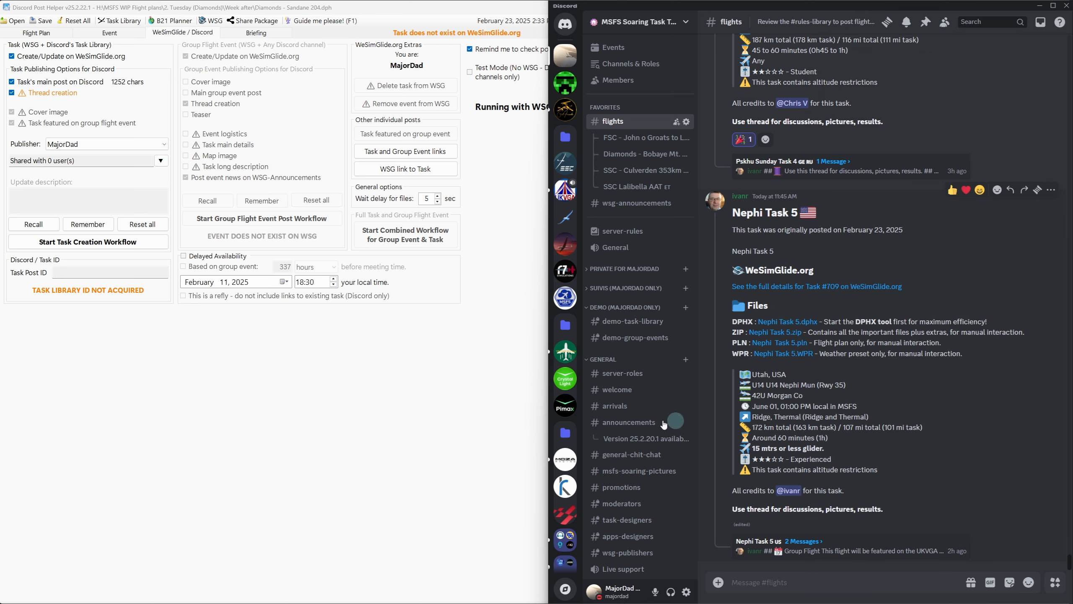
- Switch to Discord Post Helper and check the group event details and the list of available publishers
{"action": "left_click", "coordinate": [113, 416]}
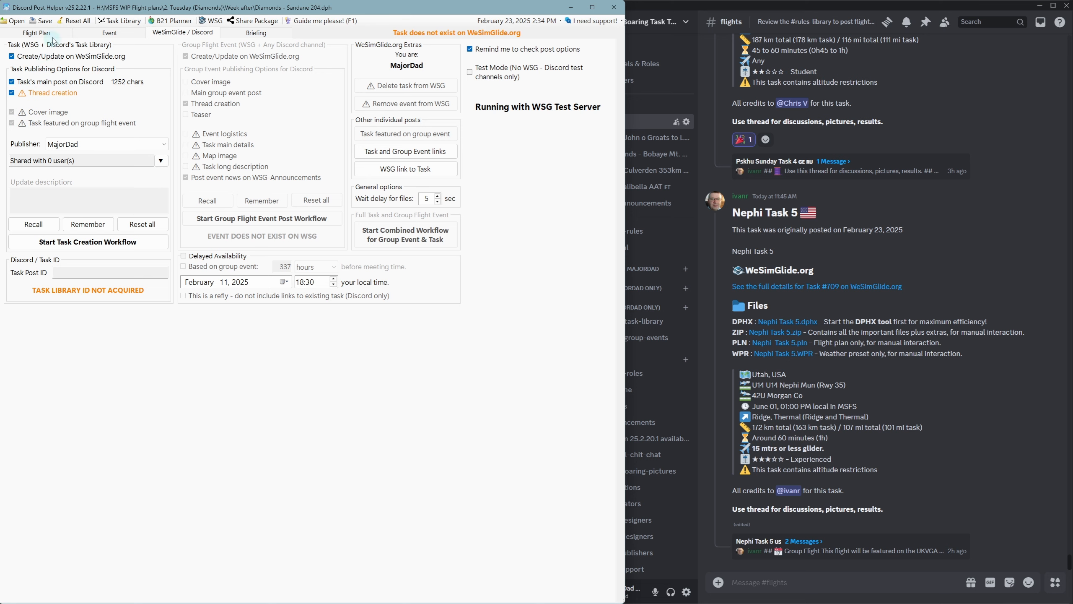
{"action": "left_click", "coordinate": [103, 38]}
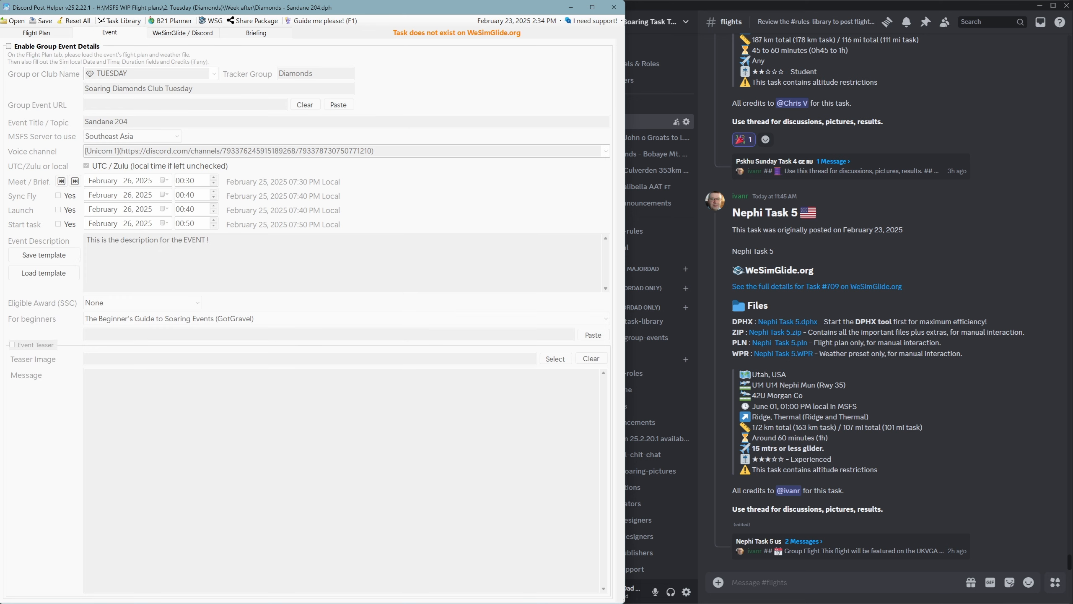
{"action": "left_click", "coordinate": [185, 33]}
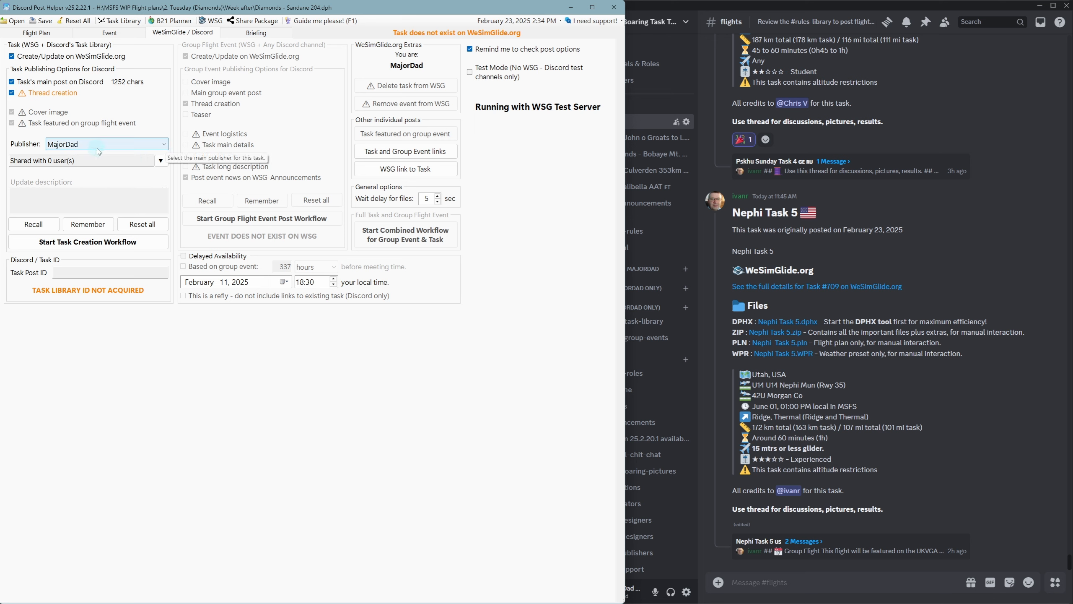
{"action": "left_click", "coordinate": [165, 146]}
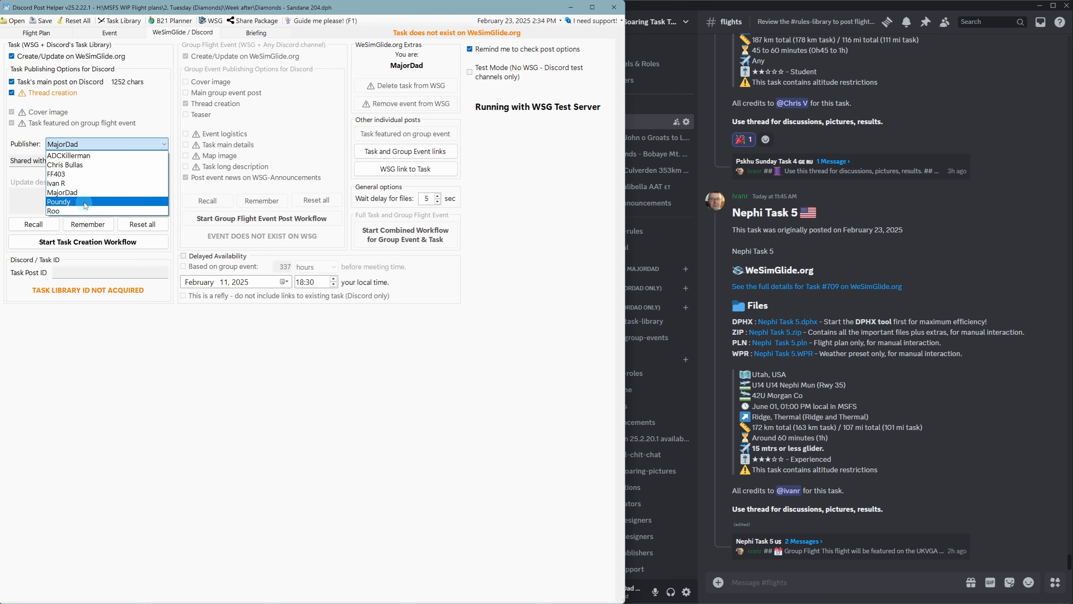
{"action": "left_click", "coordinate": [156, 131]}
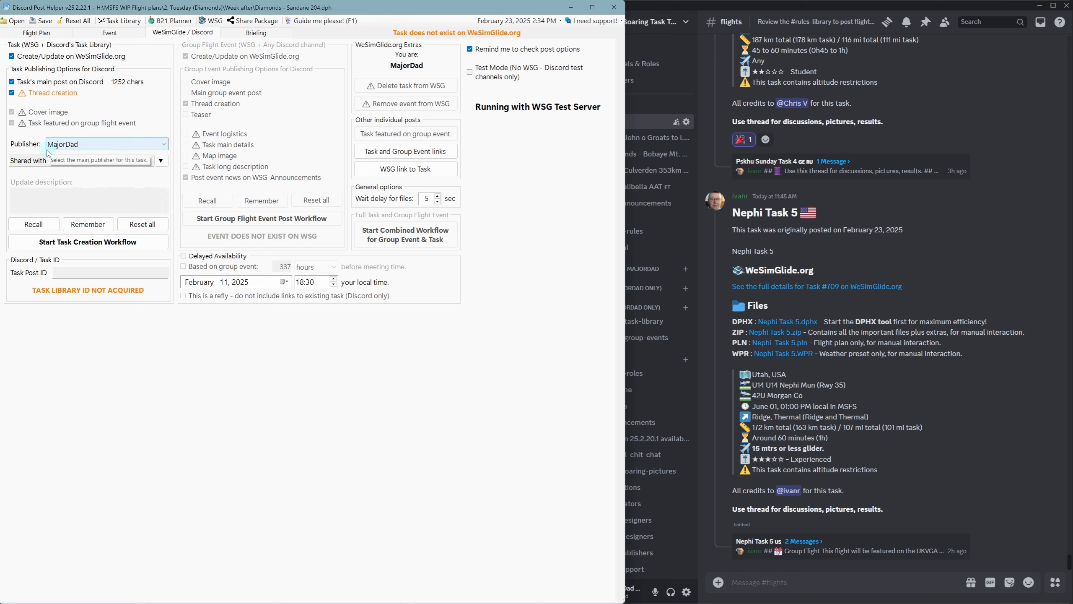
- Select two users to share the task with and clear the whole sharing selection again
{"action": "left_click", "coordinate": [161, 161]}
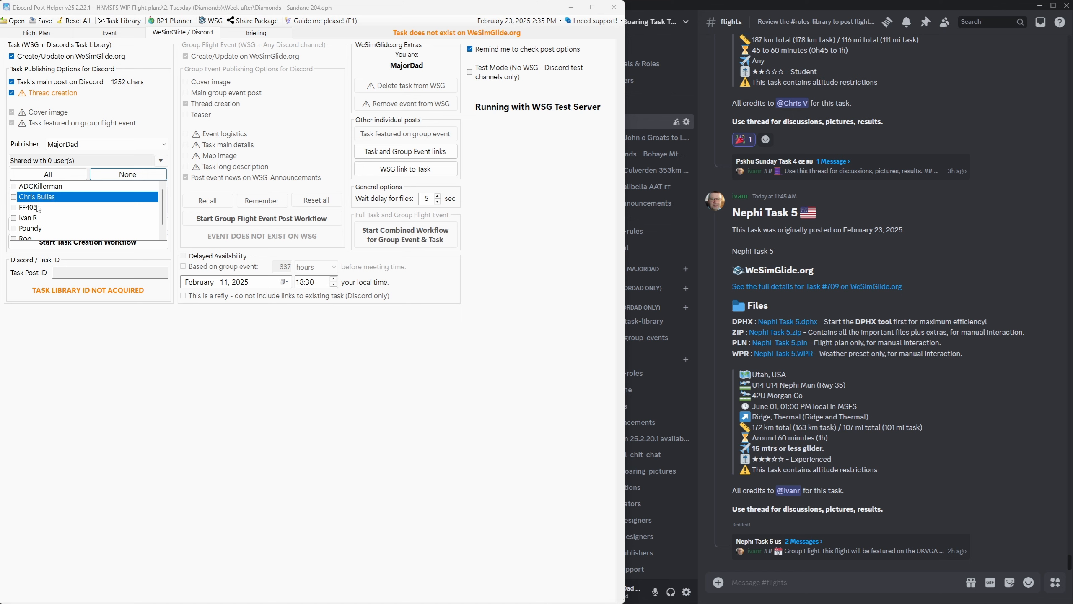
{"action": "left_click", "coordinate": [14, 218]}
{"action": "left_click", "coordinate": [13, 219]}
{"action": "left_click", "coordinate": [14, 229]}
{"action": "left_click", "coordinate": [13, 229]}
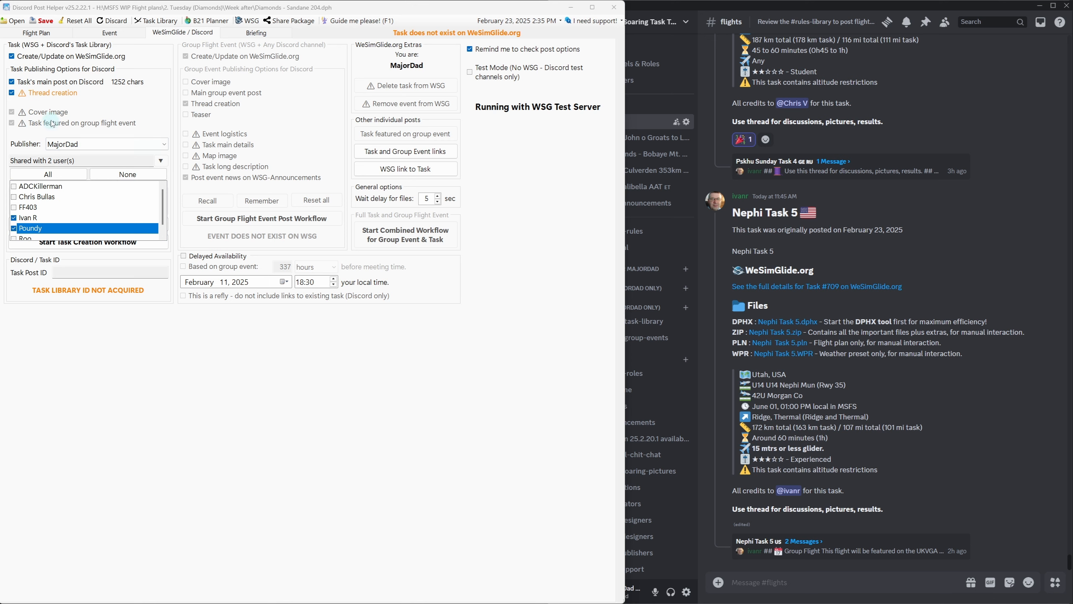
{"action": "left_click", "coordinate": [122, 174]}
{"action": "left_click", "coordinate": [153, 128]}
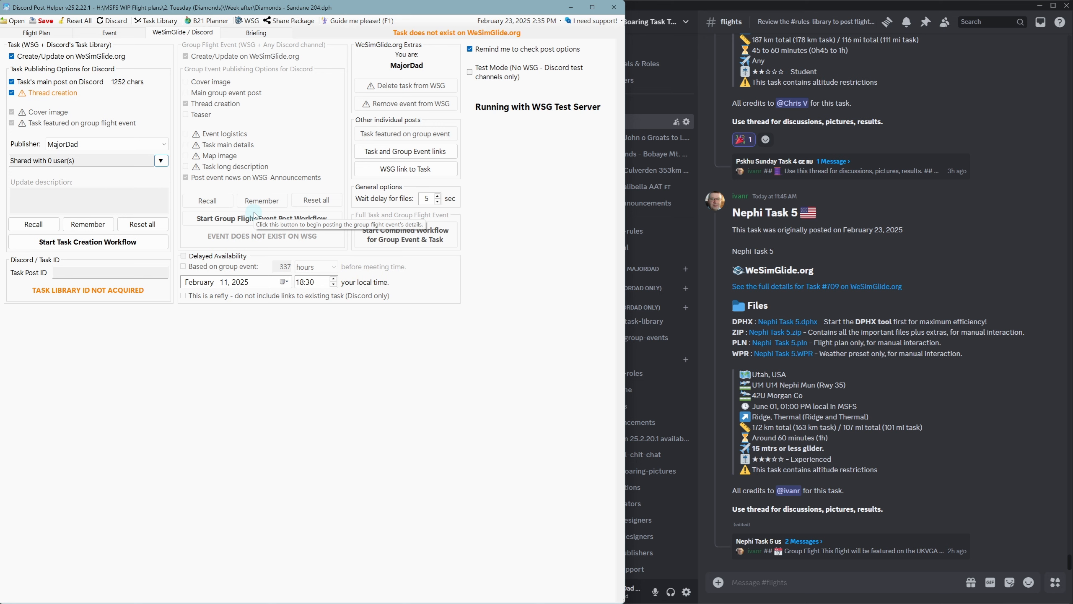
- Enable delayed availability for the task with the date February 28, 2025, and save the session
{"action": "left_click", "coordinate": [183, 256]}
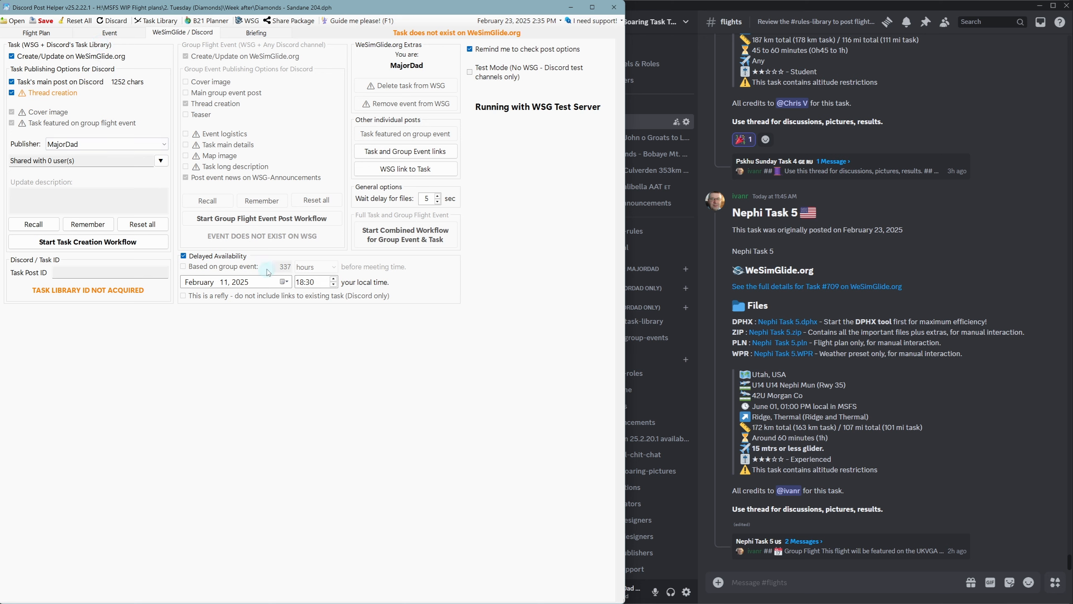
{"action": "left_click", "coordinate": [287, 282]}
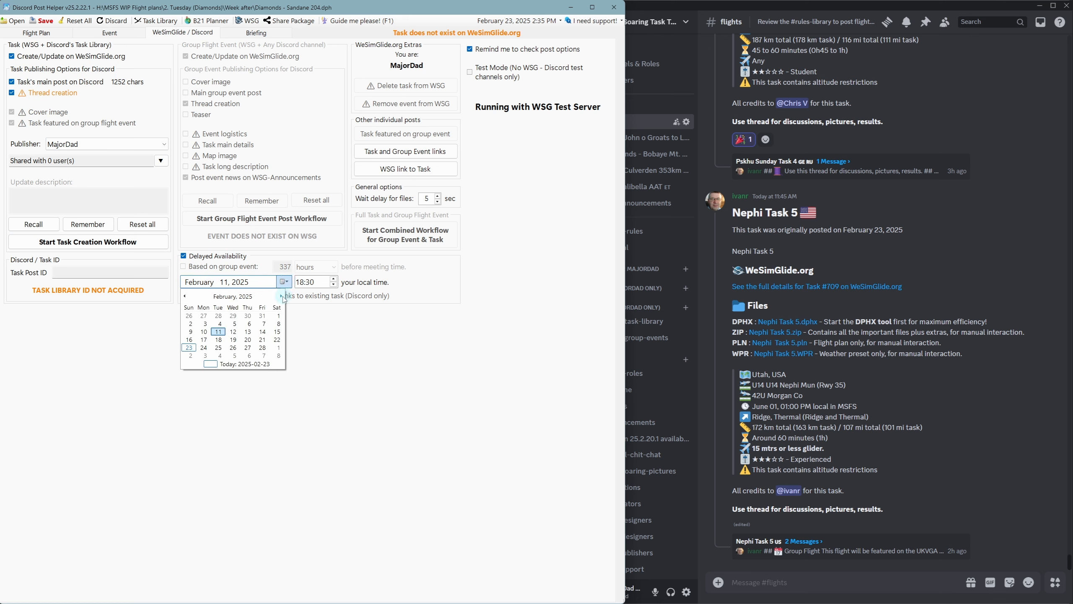
{"action": "left_click", "coordinate": [263, 348]}
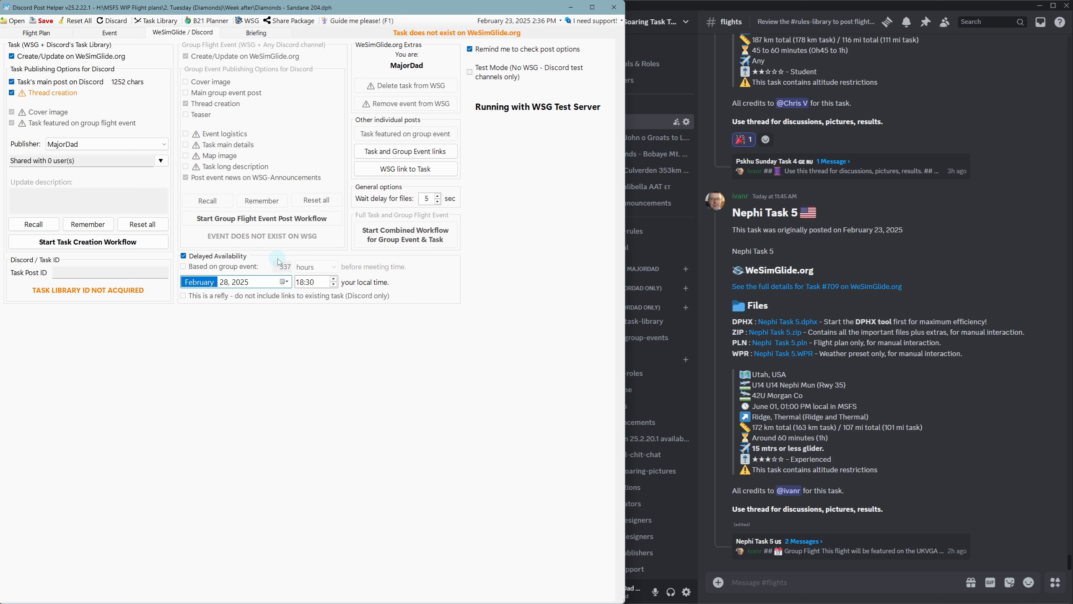
{"action": "left_click", "coordinate": [39, 21]}
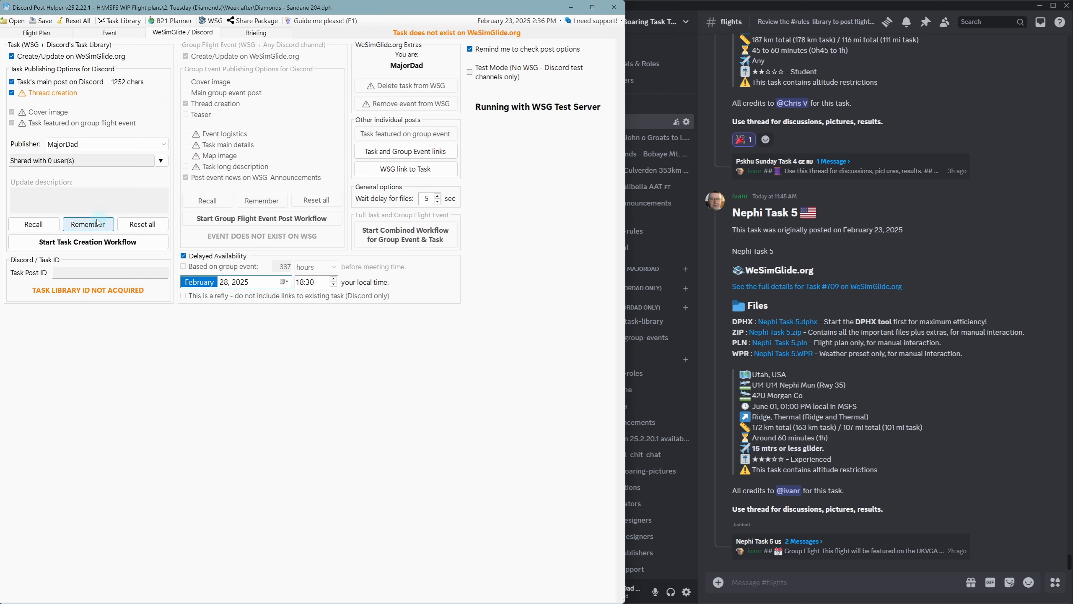
- Reset the task's publishing options and start the task creation workflow, accepting the post options reminder and the field validation
{"action": "left_click", "coordinate": [143, 223]}
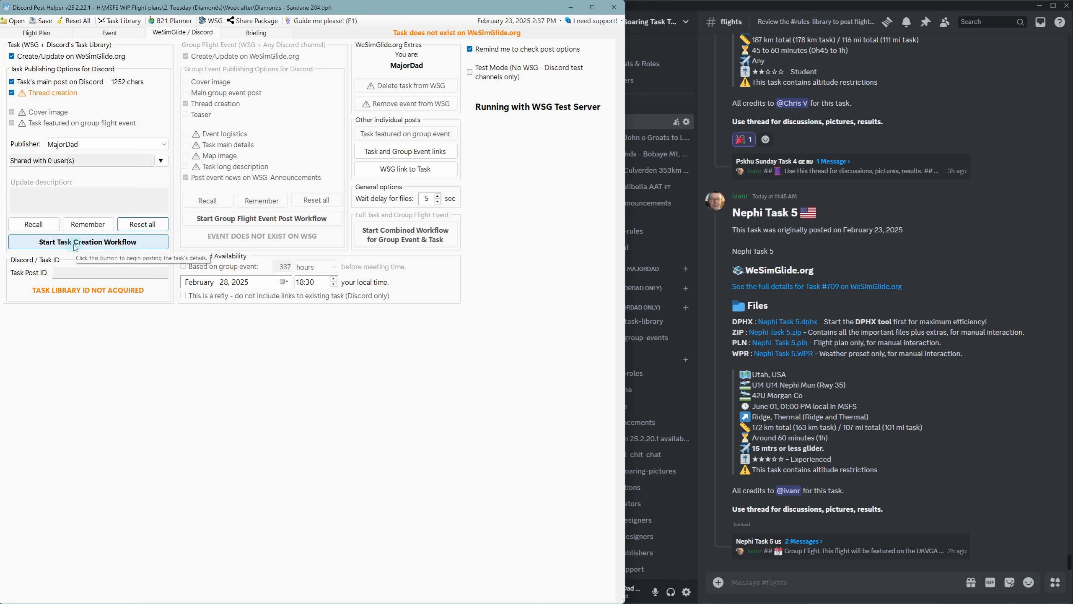
{"action": "left_click", "coordinate": [101, 244]}
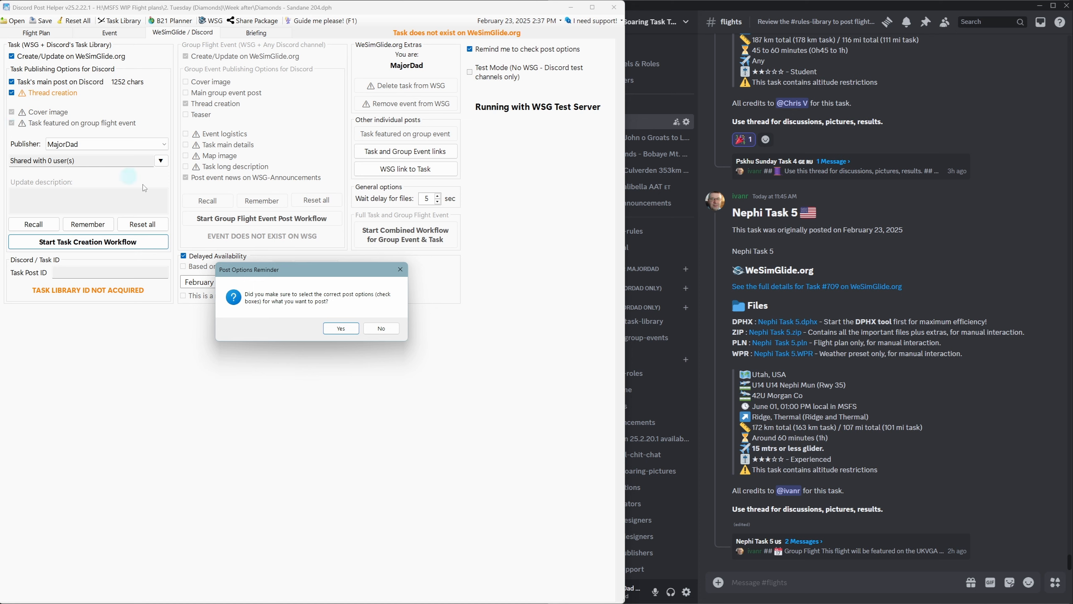
{"action": "left_click", "coordinate": [337, 330]}
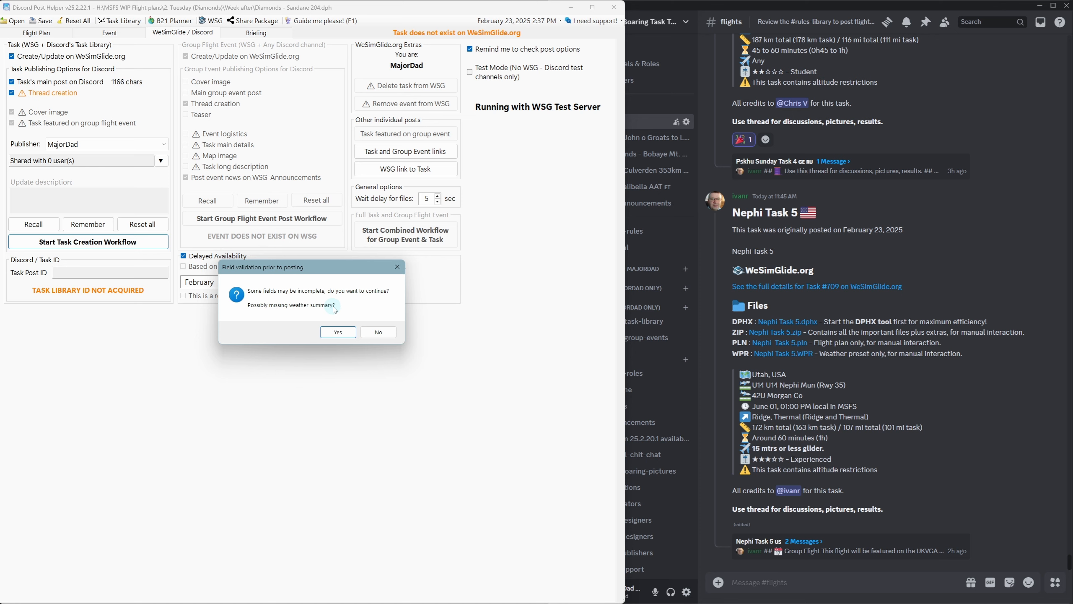
{"action": "left_click", "coordinate": [337, 332]}
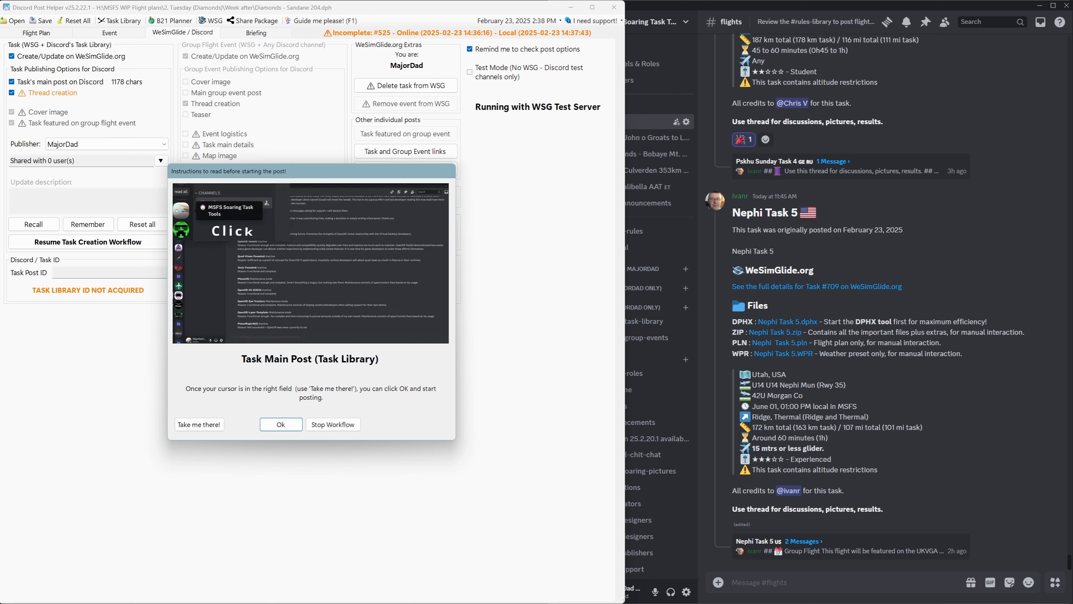
- Reload the WeSimGlide world map in the browser, check its task list for the new task and return to Discord Post Helper
{"action": "key", "text": "alt+Tab"}
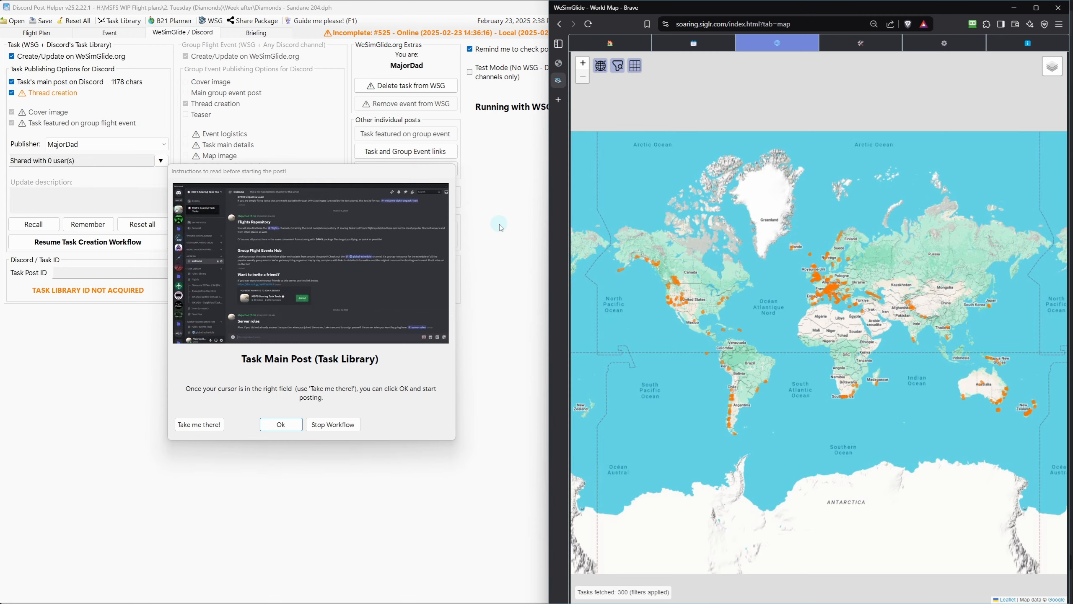
{"action": "left_click", "coordinate": [589, 26]}
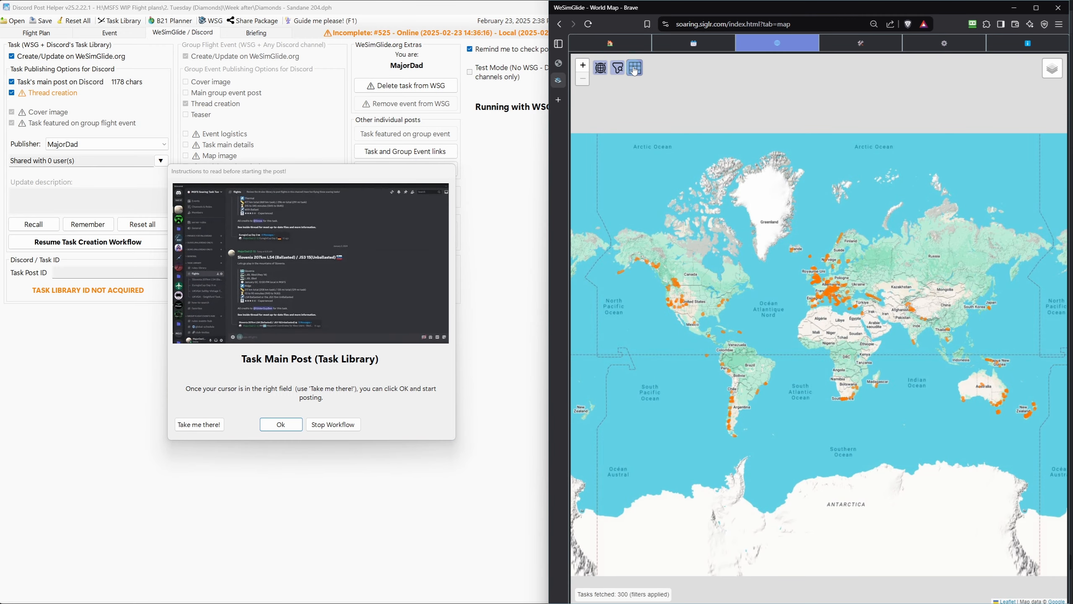
{"action": "left_click", "coordinate": [635, 67]}
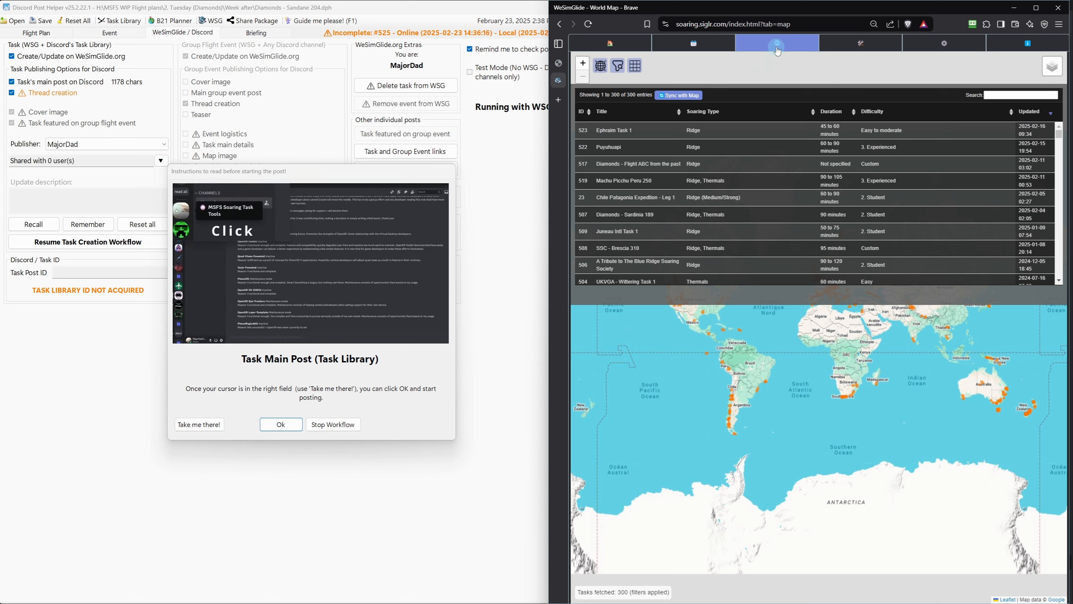
{"action": "left_click", "coordinate": [635, 66]}
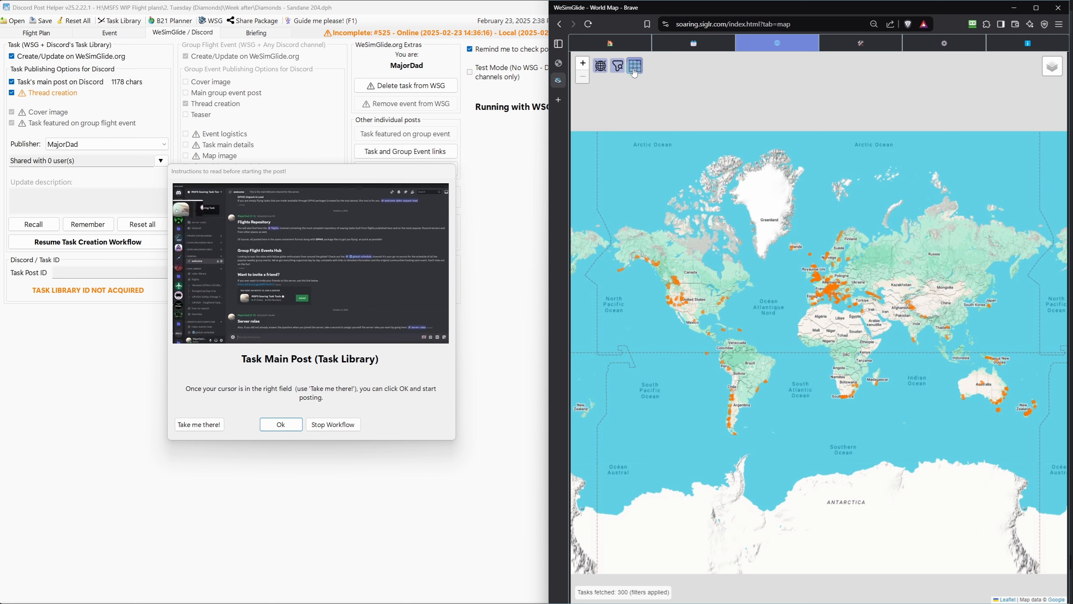
{"action": "left_click", "coordinate": [420, 11]}
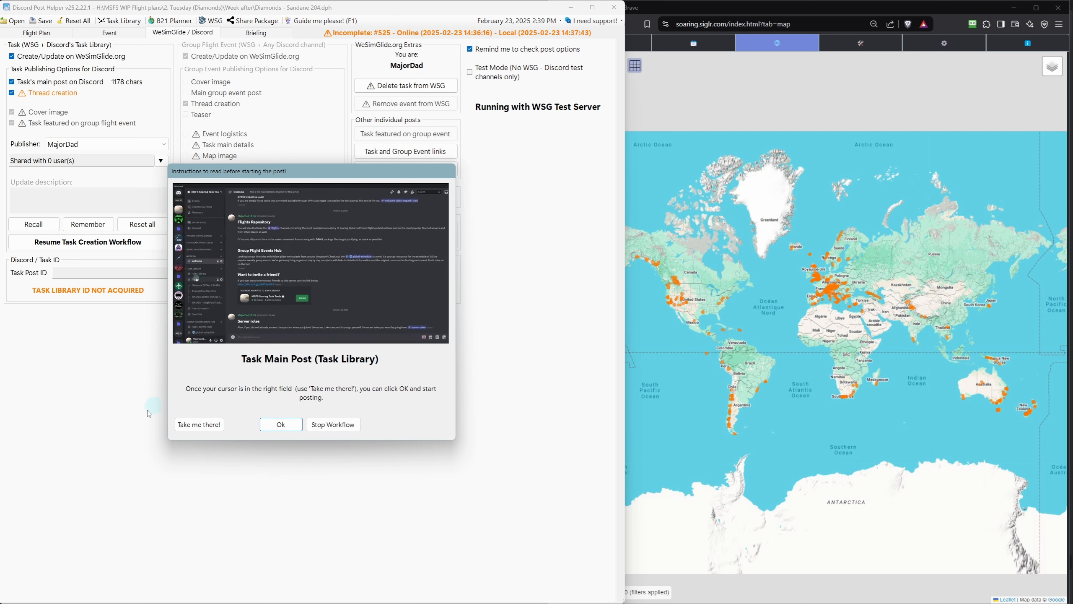
- Go to the demo-task-library channel in Discord and auto-paste the Diamonds - Sandane 204 main task post there
{"action": "left_click", "coordinate": [200, 424]}
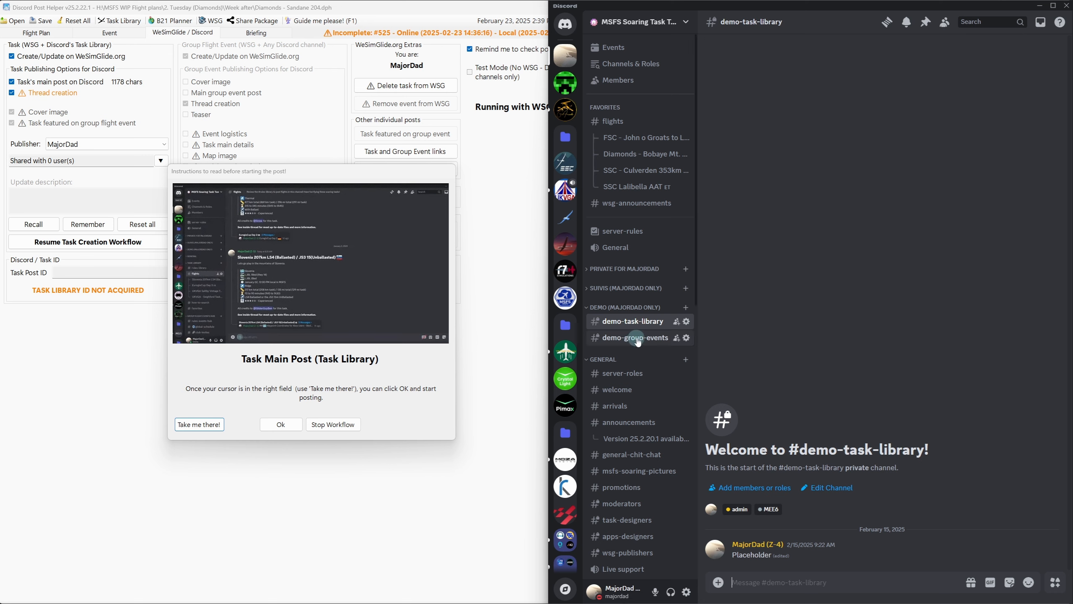
{"action": "left_click", "coordinate": [617, 123]}
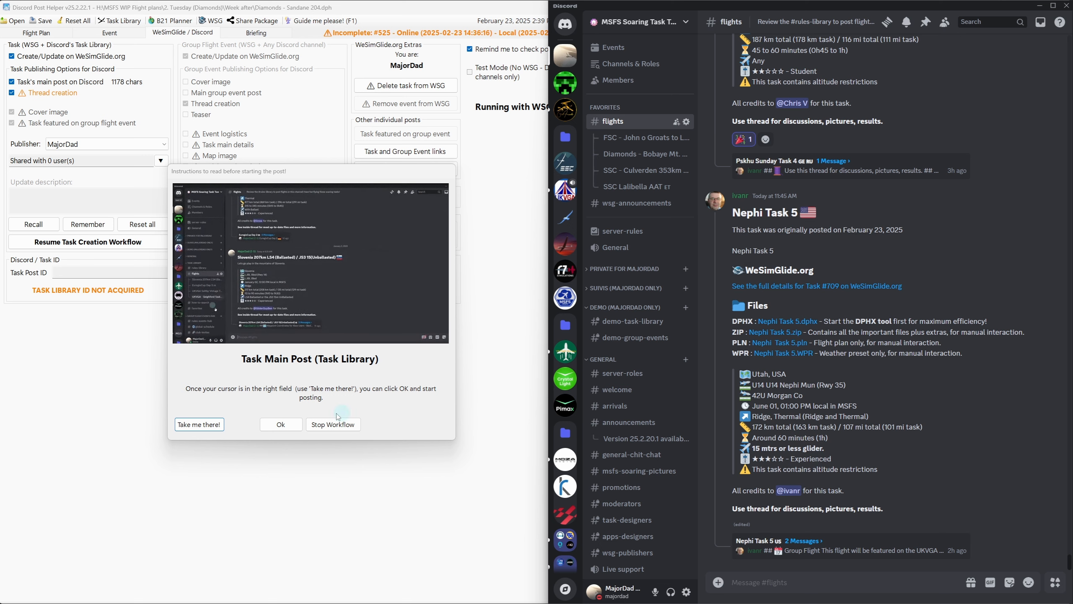
{"action": "left_click", "coordinate": [200, 425]}
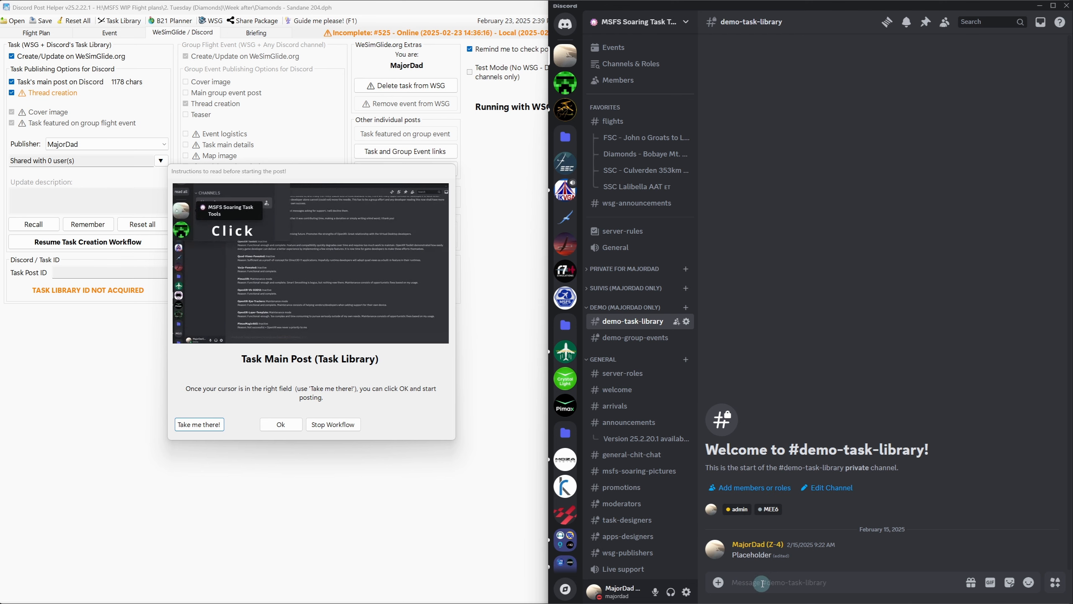
{"action": "left_click", "coordinate": [281, 424]}
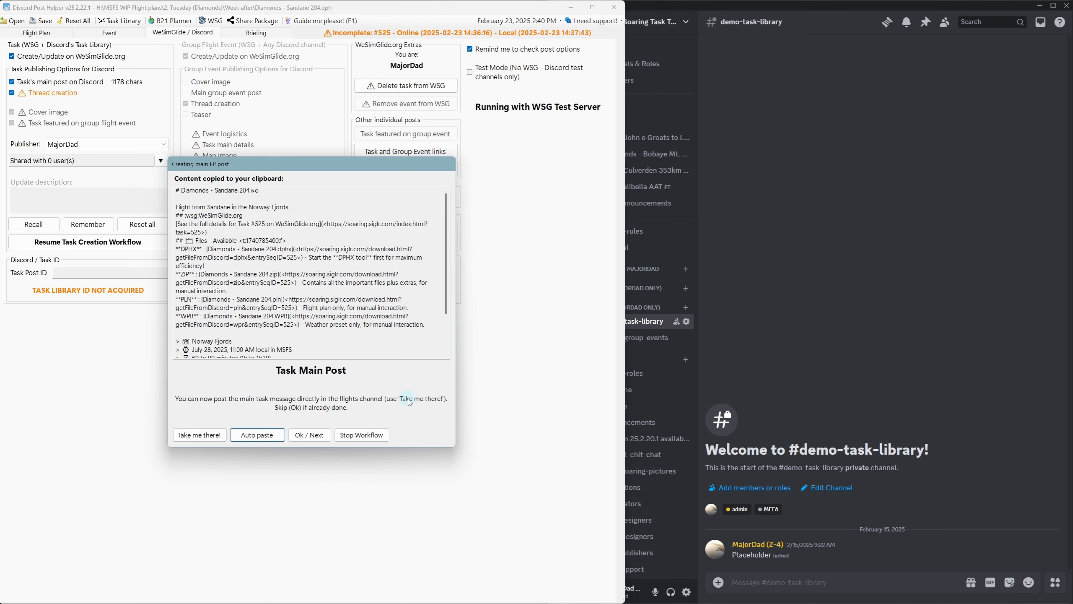
{"action": "left_click", "coordinate": [201, 435]}
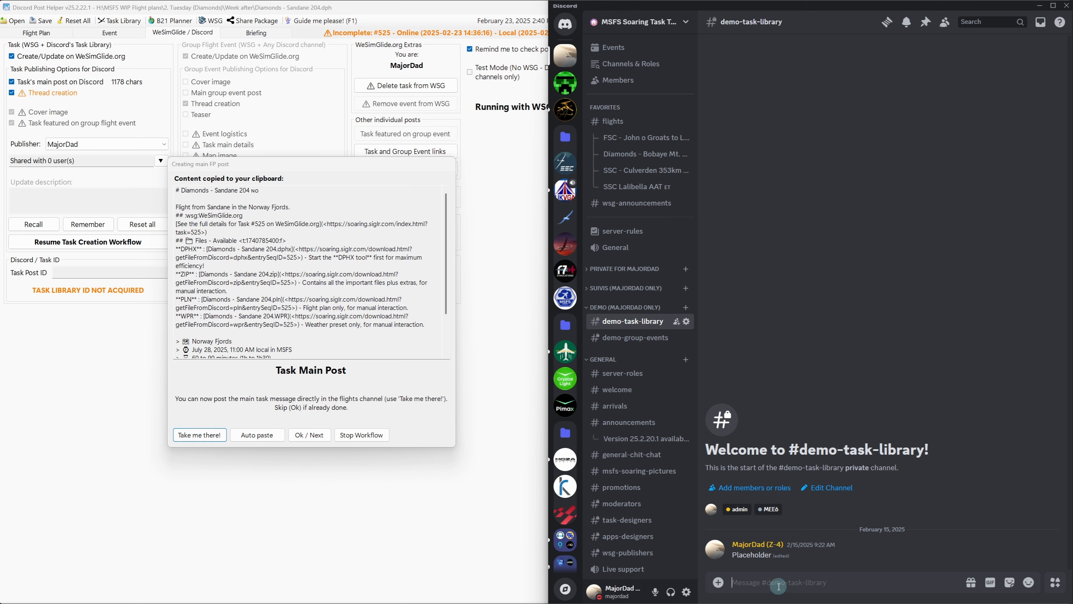
{"action": "left_click", "coordinate": [257, 434]}
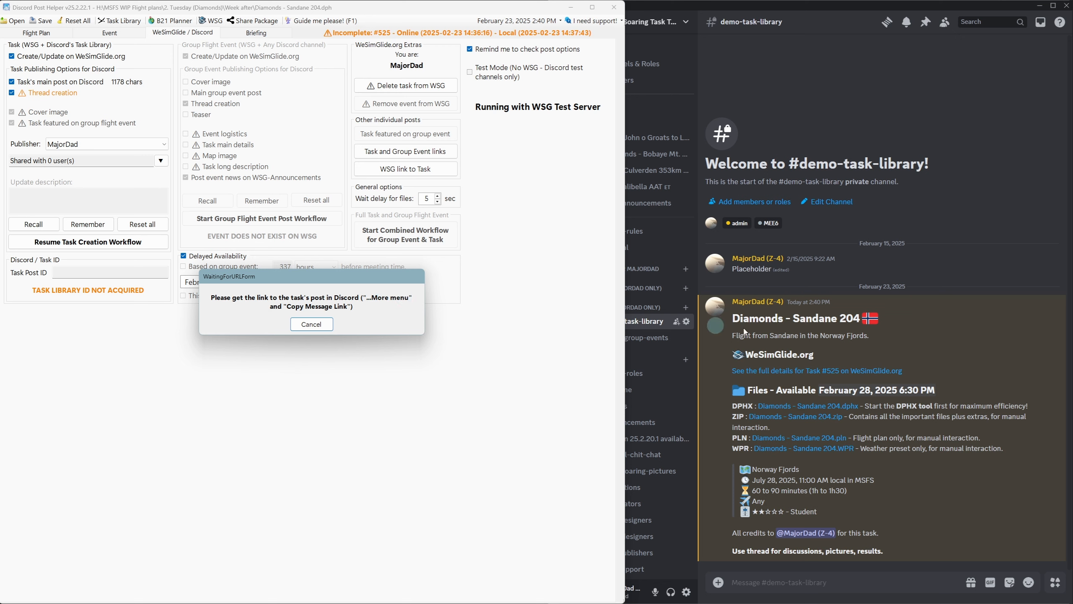
- Copy the message link of the Diamonds - Sandane 204 post in Discord to supply the task post ID
{"action": "left_click", "coordinate": [1018, 365]}
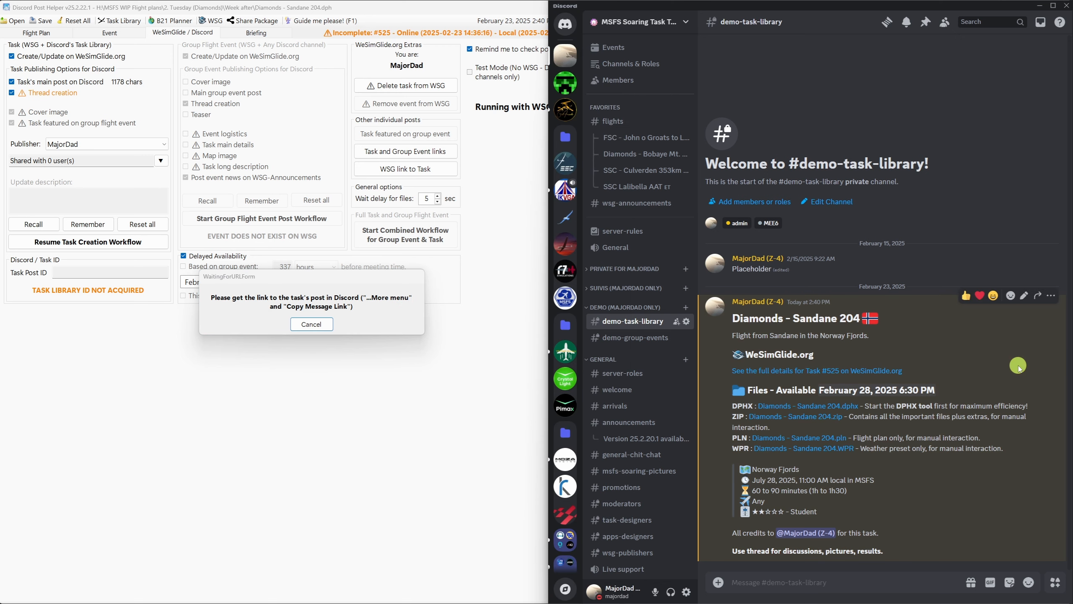
{"action": "left_click", "coordinate": [1051, 296]}
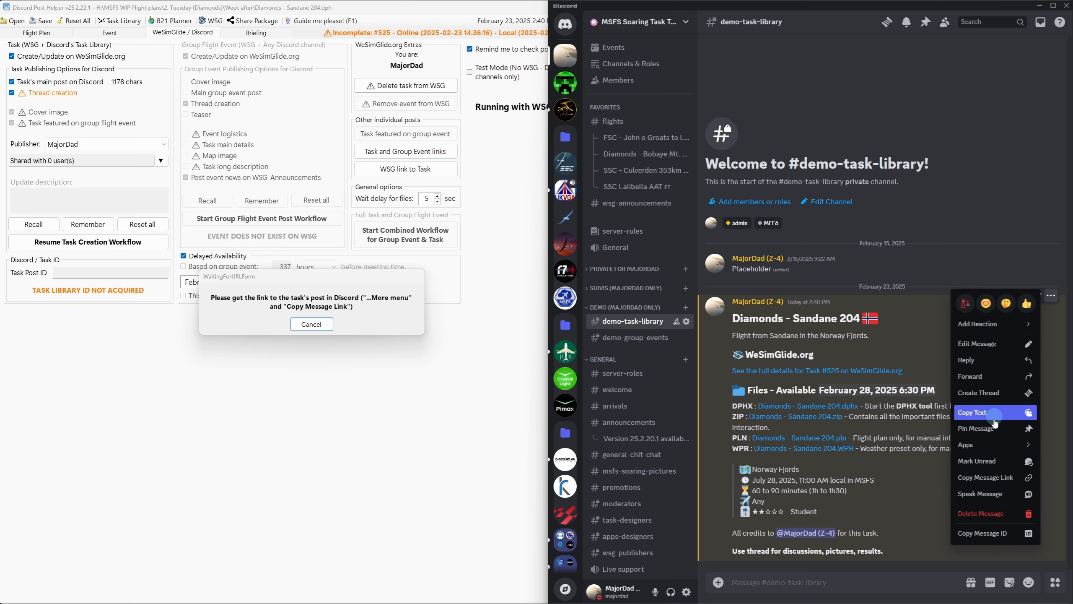
{"action": "left_click", "coordinate": [997, 480]}
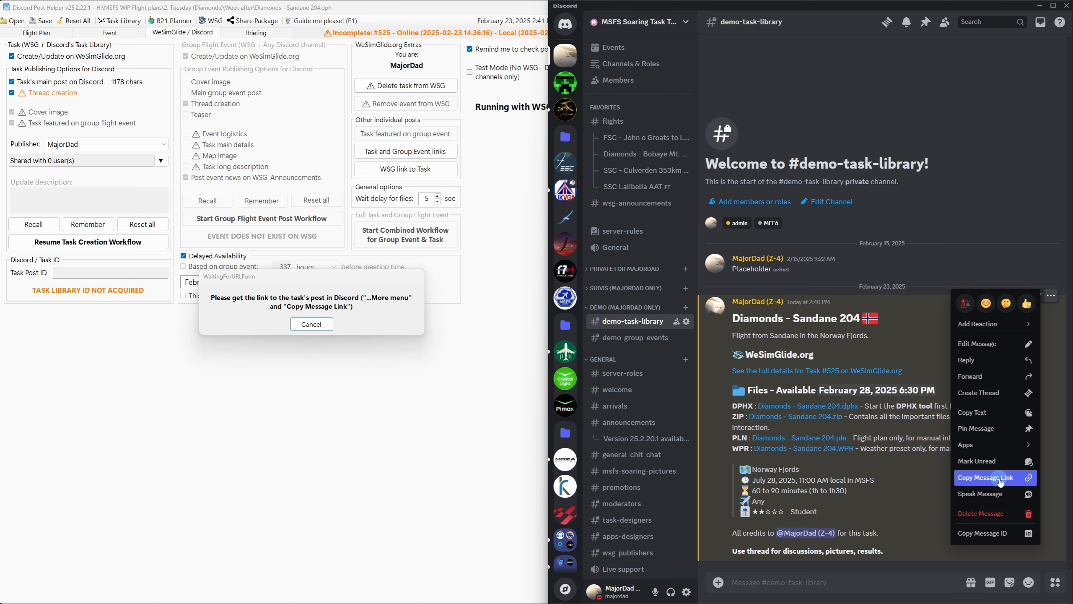
{"action": "left_click", "coordinate": [927, 484]}
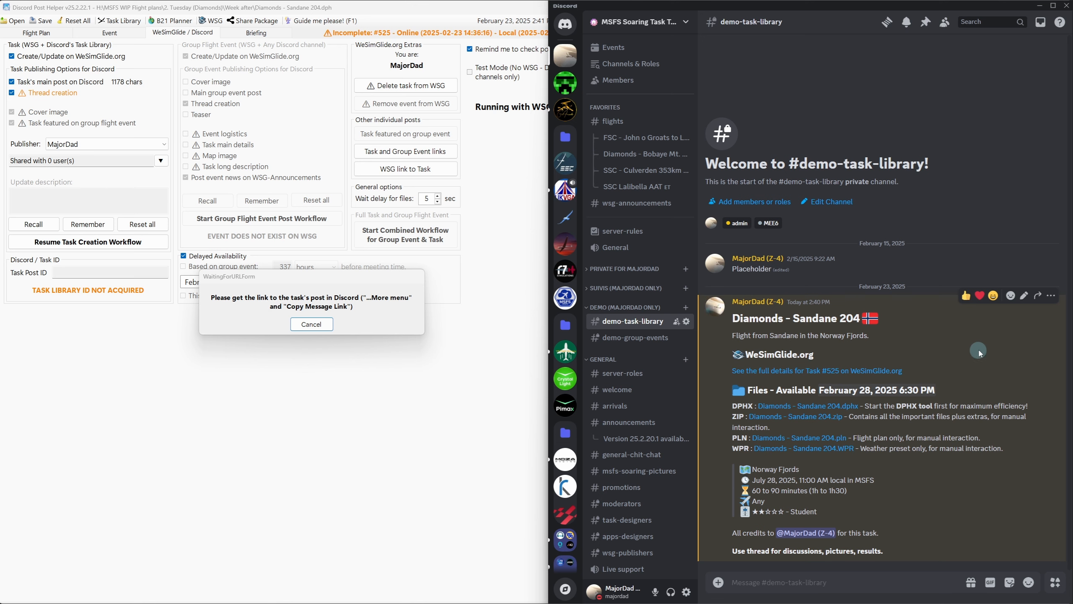
{"action": "key", "text": "shift"}
{"action": "left_click", "coordinate": [1051, 295]}
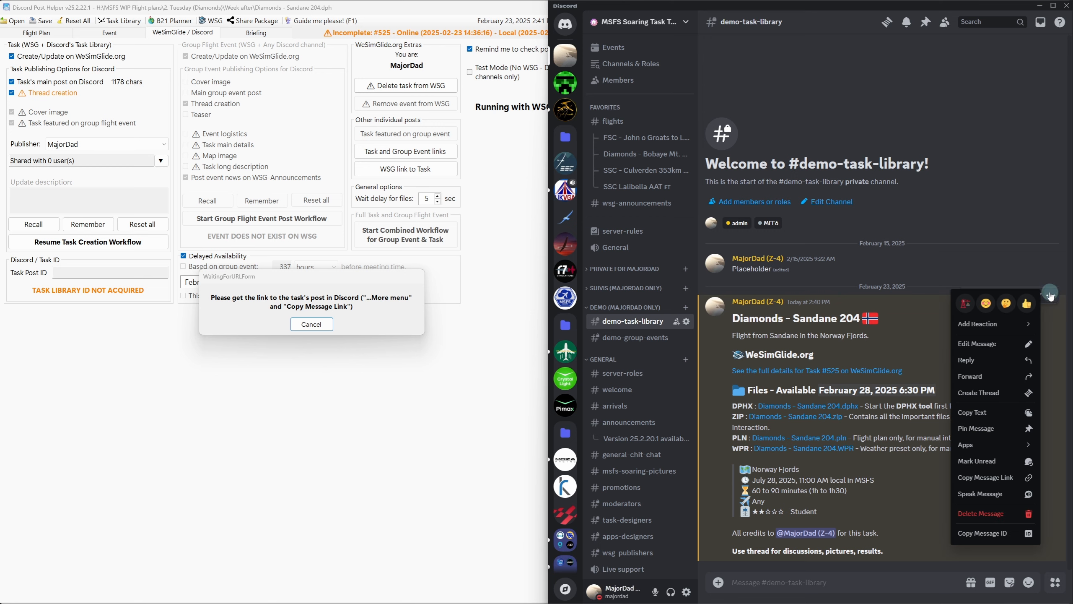
{"action": "left_click", "coordinate": [924, 343]}
{"action": "key", "text": "shift"}
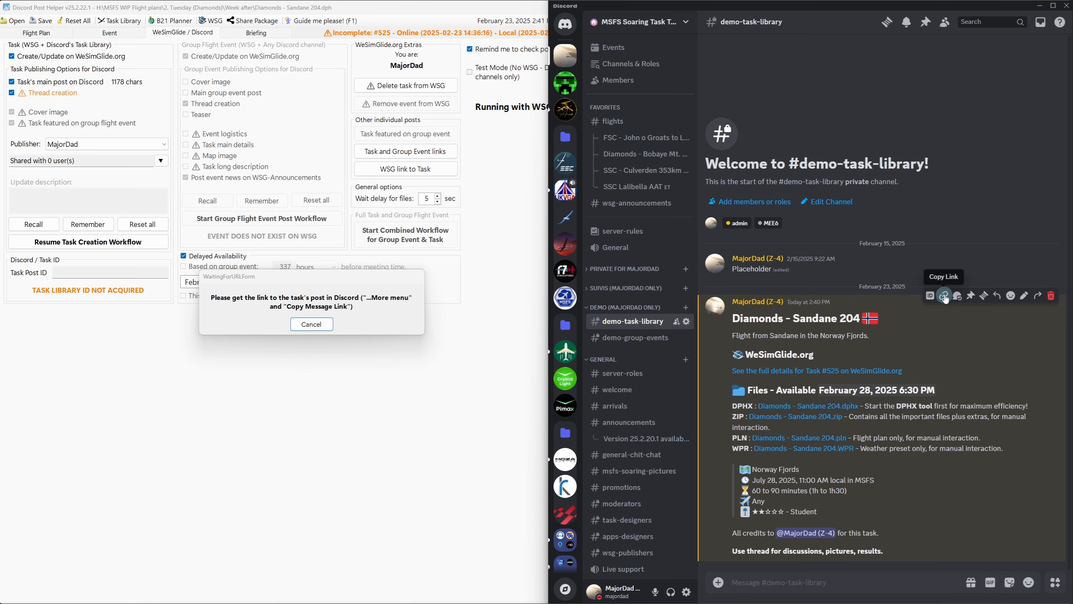
{"action": "left_click", "coordinate": [944, 296]}
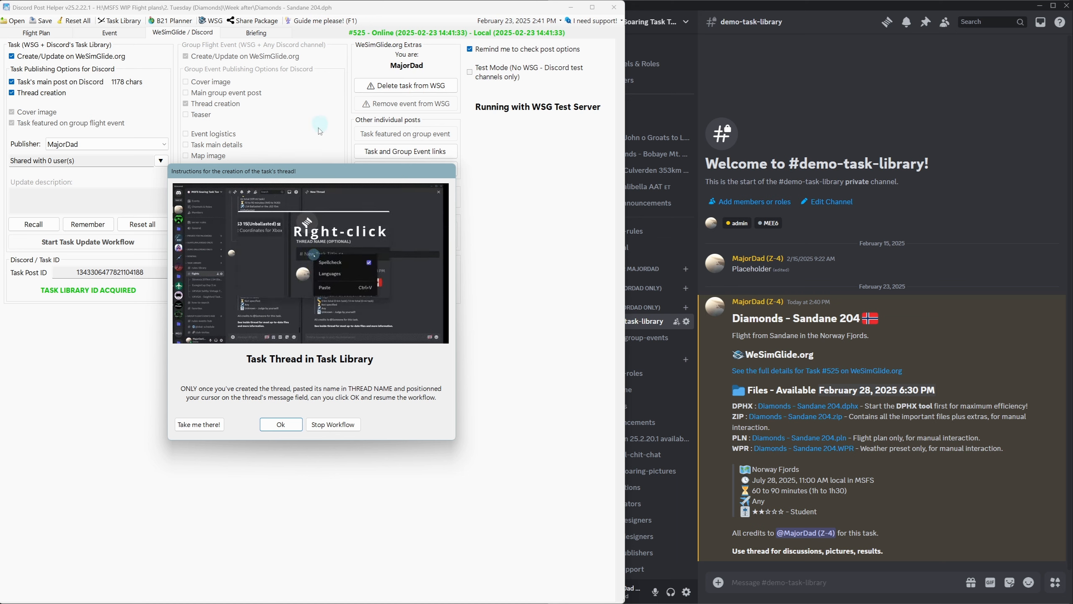
- Reload the WeSimGlide world map in the browser, check its task list for the published task and return to the thread instructions
{"action": "mouse_move", "coordinate": [305, 175]}
{"action": "left_mouse_down"}
{"action": "mouse_move", "coordinate": [311, 299]}
{"action": "mouse_move", "coordinate": [290, 271]}
{"action": "mouse_move", "coordinate": [290, 171]}
{"action": "left_mouse_up"}
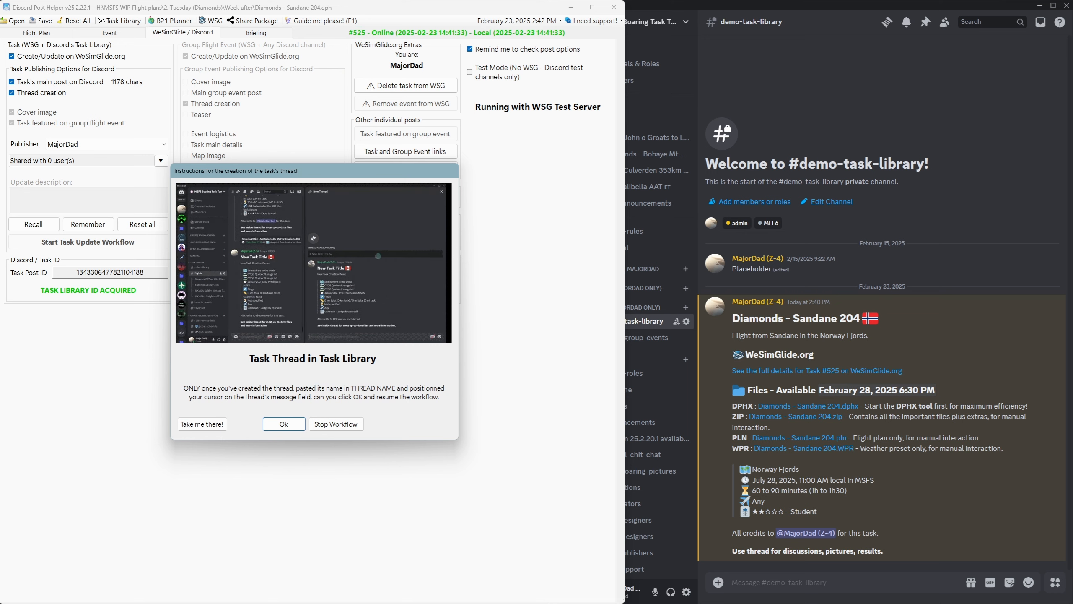
{"action": "key", "text": "alt+Tab"}
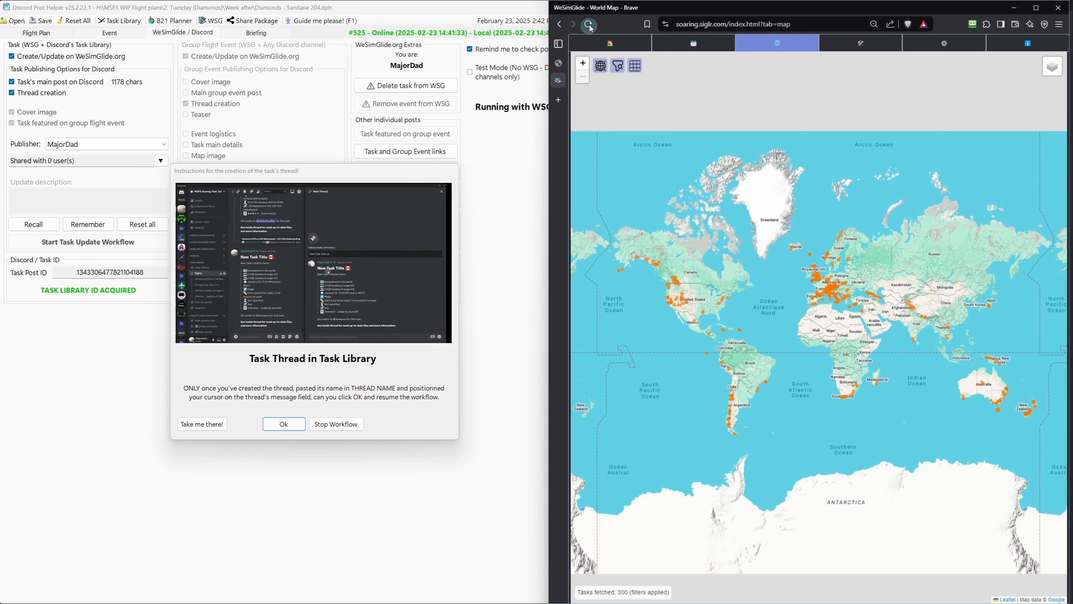
{"action": "left_click", "coordinate": [591, 24]}
{"action": "left_click", "coordinate": [636, 68]}
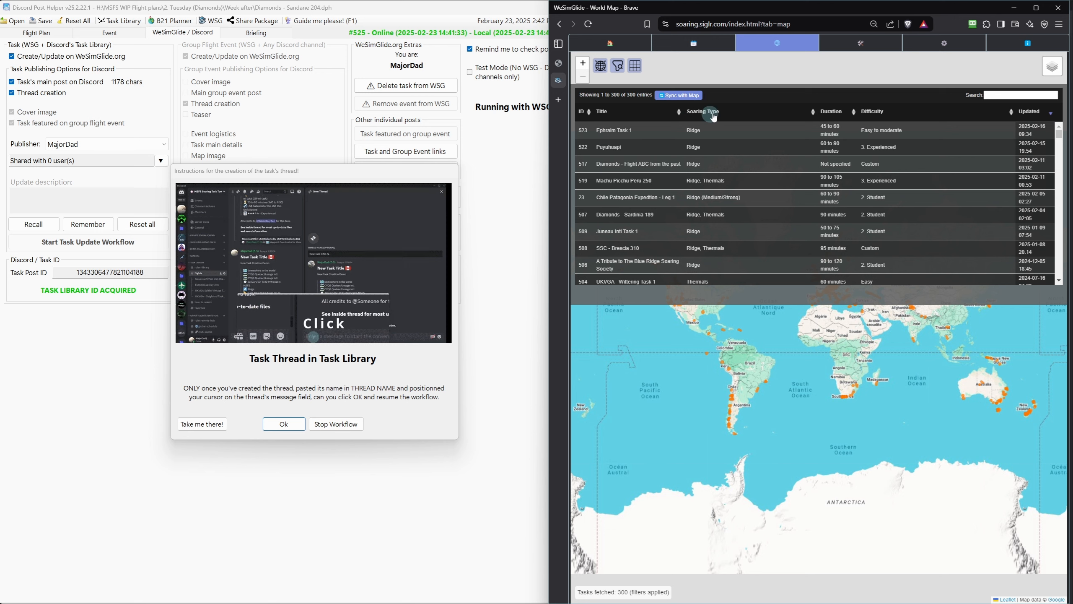
{"action": "left_click", "coordinate": [635, 65]}
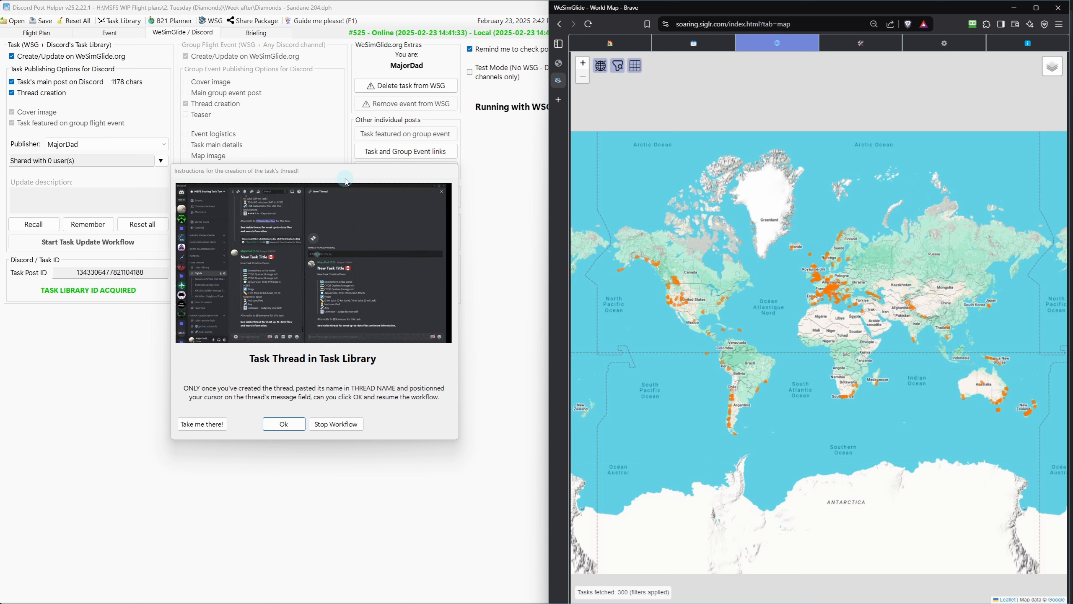
{"action": "left_click", "coordinate": [297, 177]}
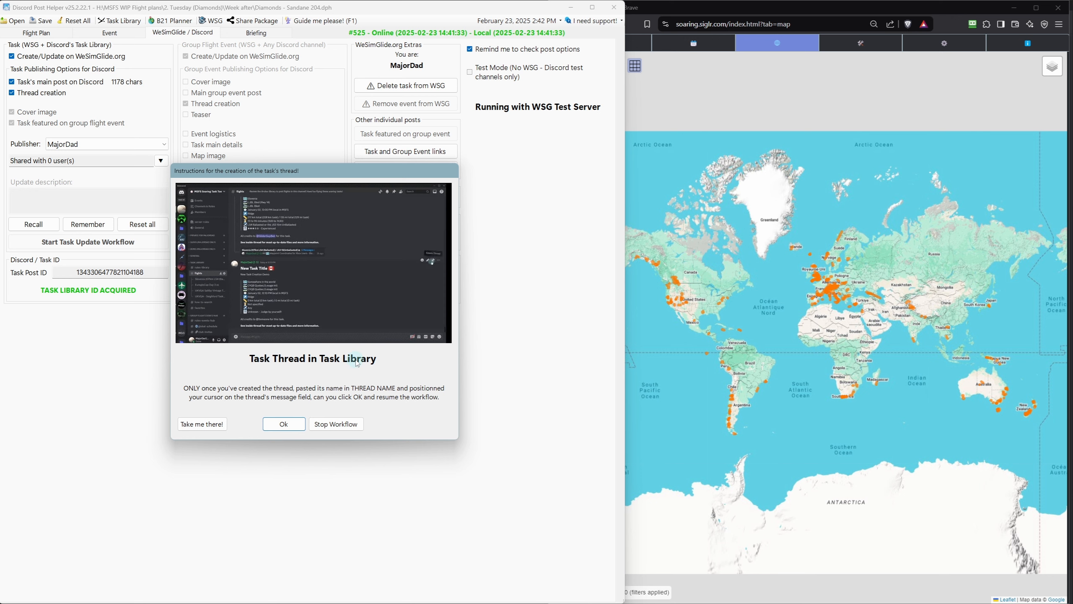
- Start a new Discord thread on the Diamonds - Sandane 204 post and paste the full task title as the thread name
{"action": "left_click", "coordinate": [195, 424]}
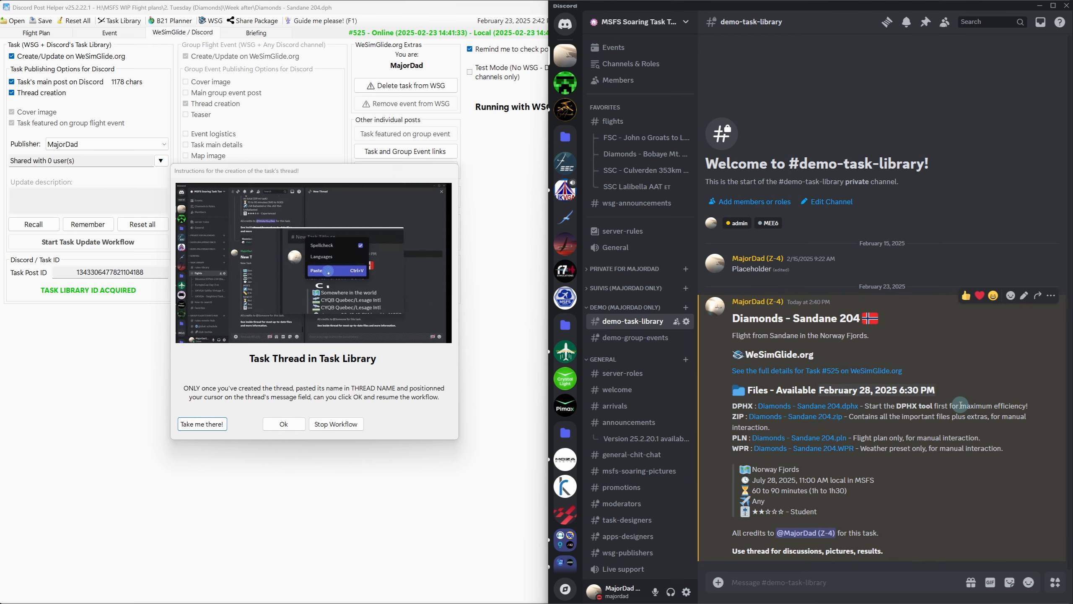
{"action": "left_click", "coordinate": [1051, 301]}
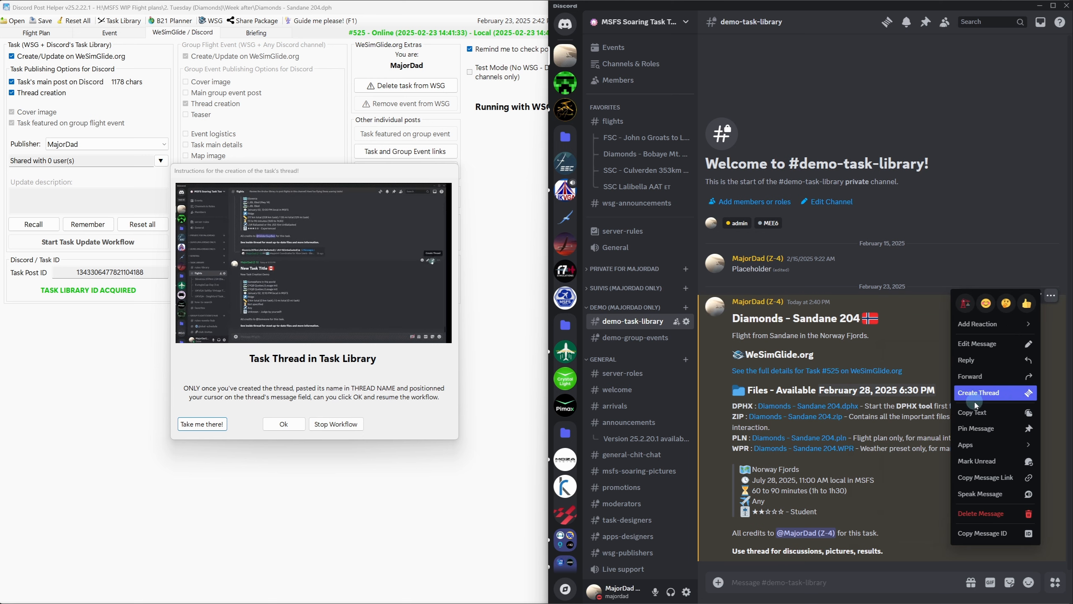
{"action": "left_click", "coordinate": [912, 342]}
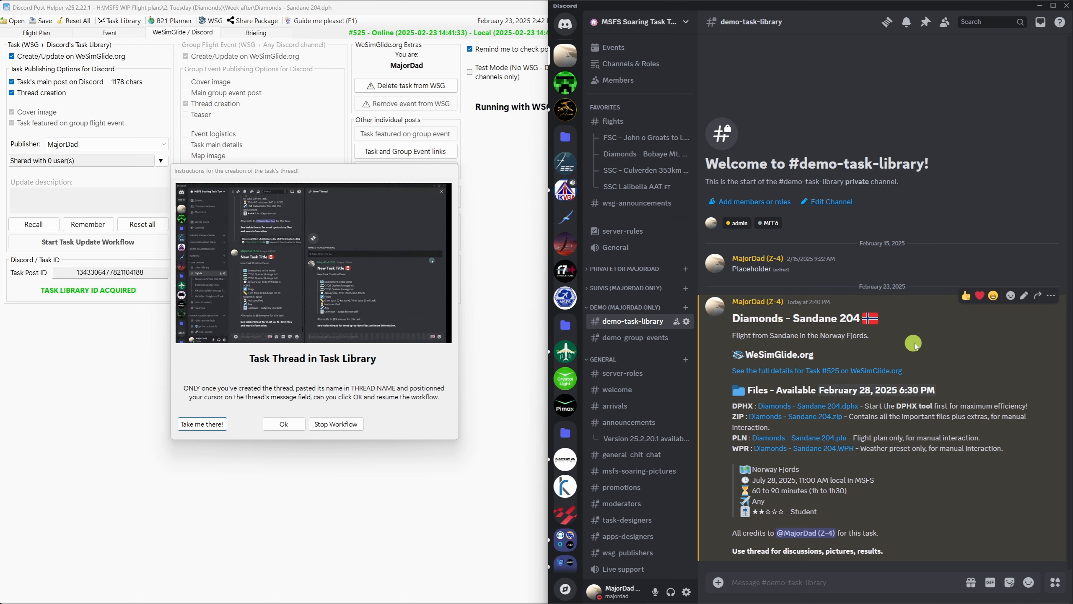
{"action": "key", "text": "shift"}
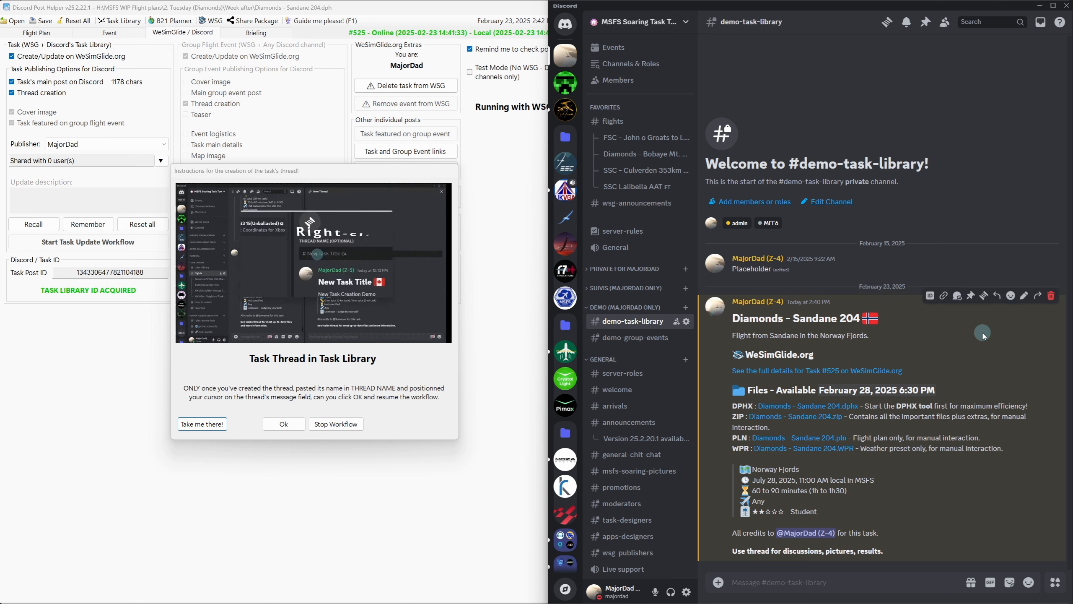
{"action": "left_click", "coordinate": [984, 296]}
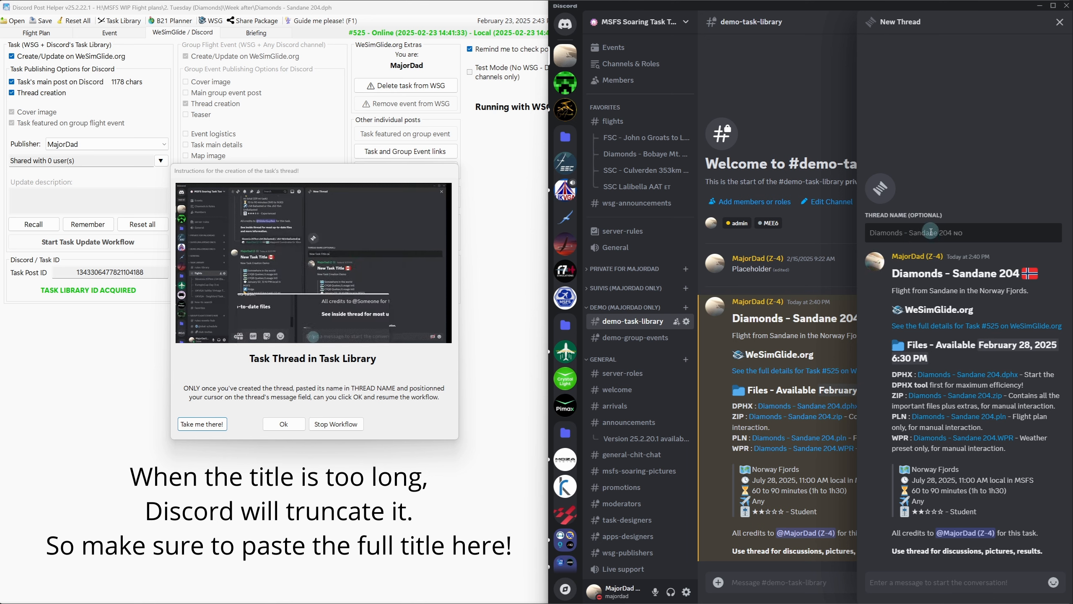
{"action": "right_click", "coordinate": [884, 233]}
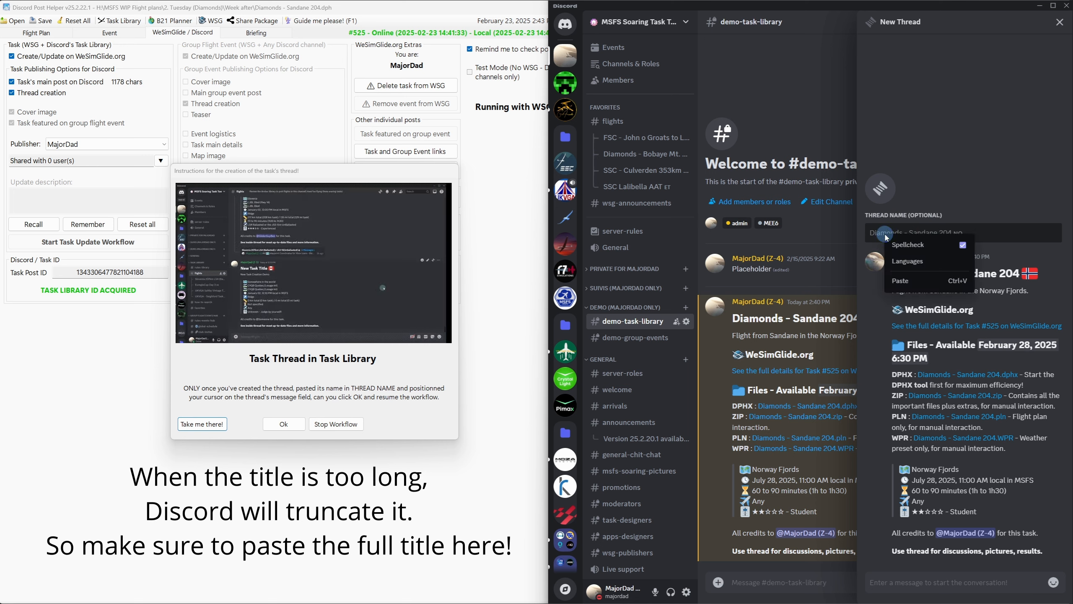
{"action": "left_click", "coordinate": [909, 280]}
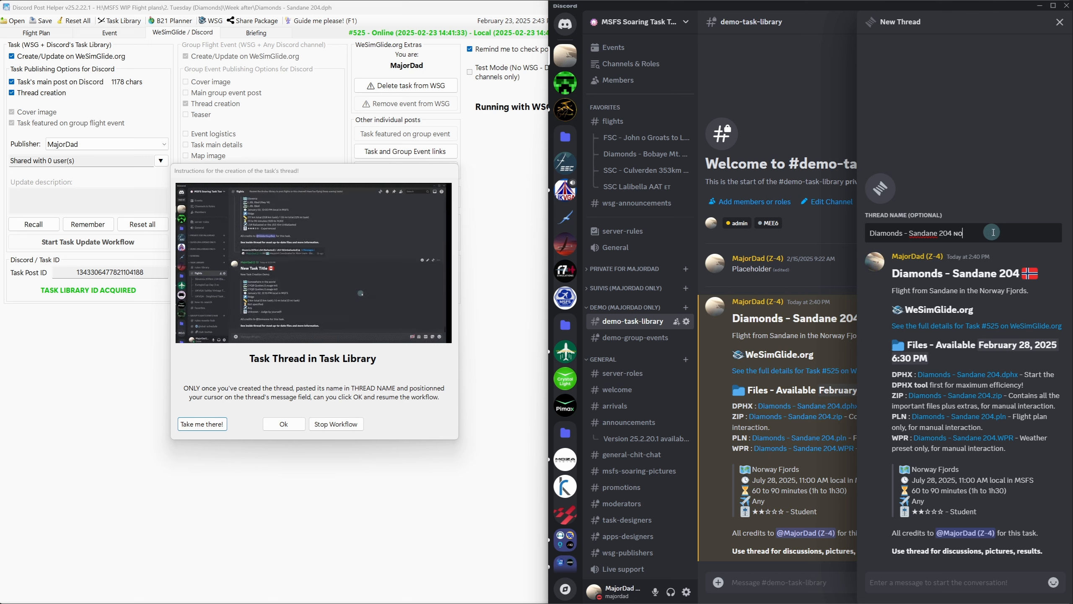
- Shorten the thread name to "Diamonds - Sandane 204" and replace it with the full task title from the clipboard
{"action": "key", "text": "BackSpace"}
{"action": "key", "text": "BackSpace"}
{"action": "key", "text": "BackSpace"}
{"action": "type", "text": "4"}
{"action": "left_click_drag", "start_coordinate": [973, 233], "coordinate": [879, 235]}
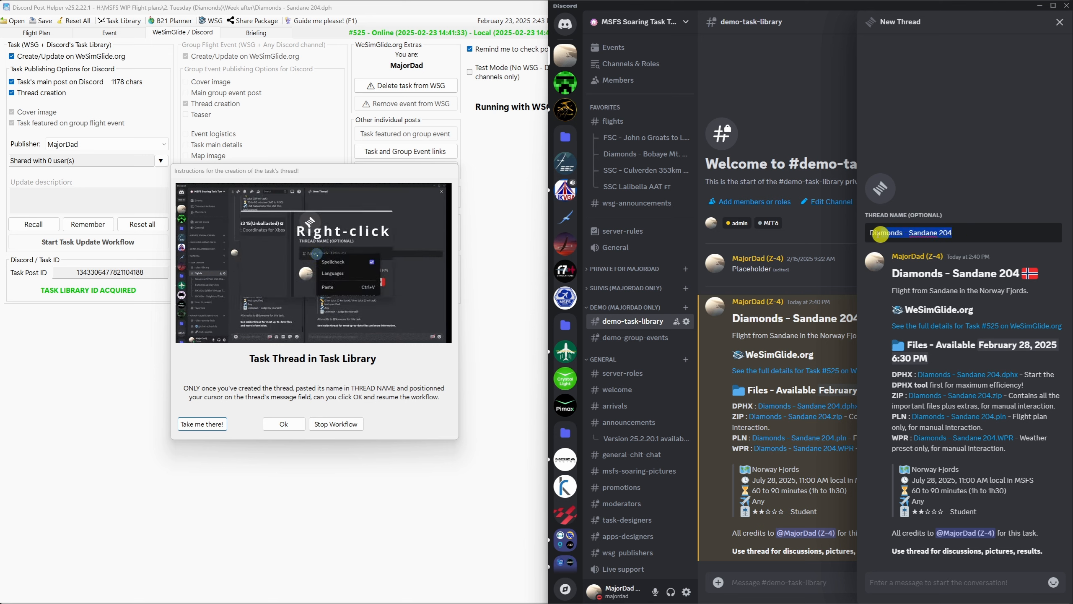
{"action": "right_click", "coordinate": [899, 235]}
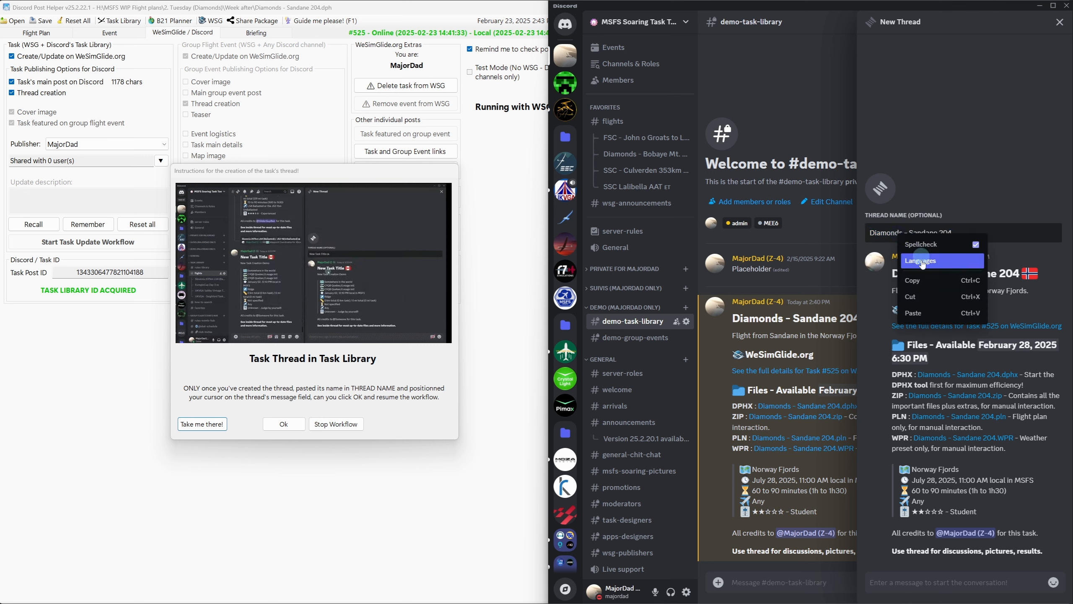
{"action": "left_click", "coordinate": [914, 312]}
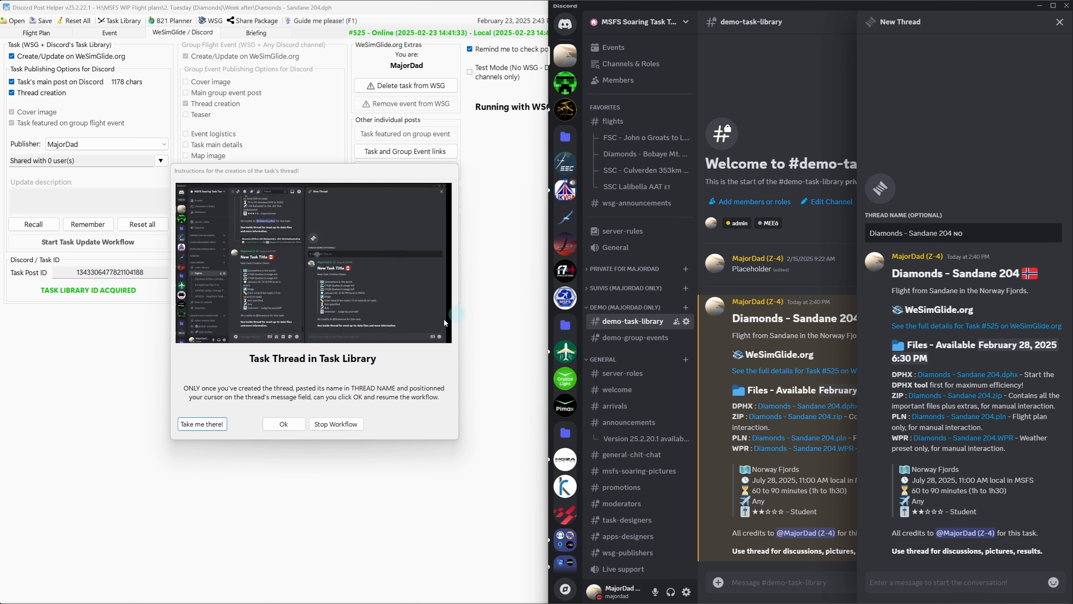
- Resume the workflow, auto-paste "Use this thread for discussions, pictures, results." into the new thread and close the thread view
{"action": "left_click", "coordinate": [291, 427]}
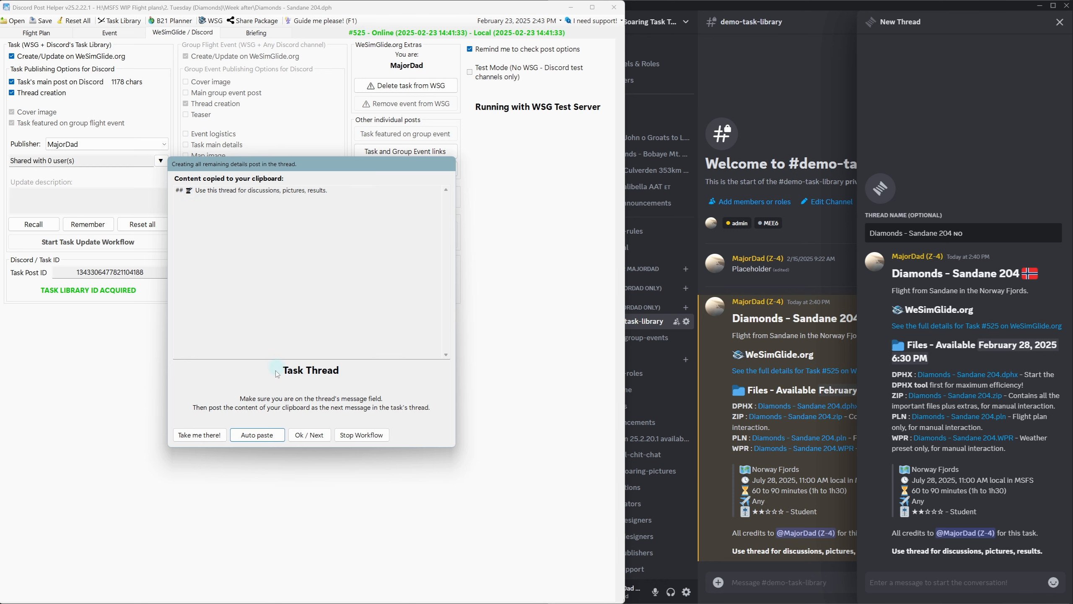
{"action": "left_click", "coordinate": [263, 436]}
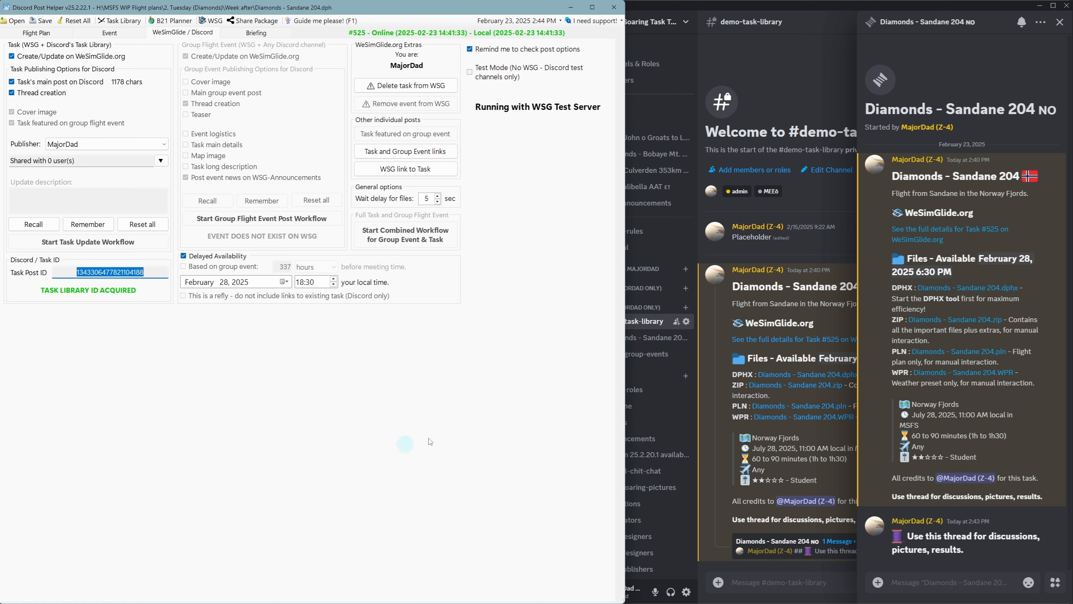
{"action": "mouse_move", "coordinate": [992, 256]}
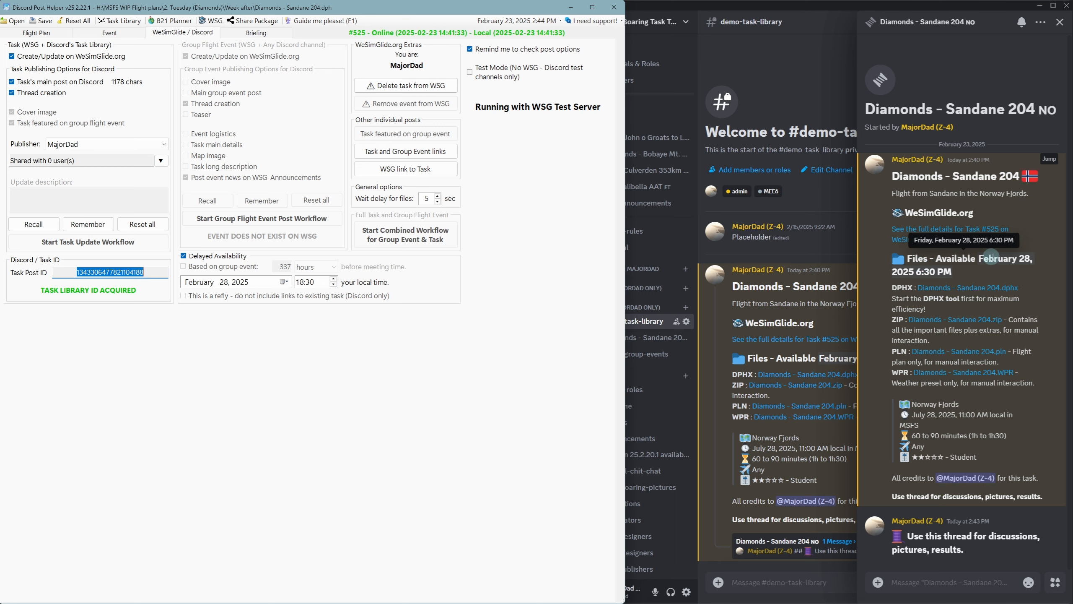
{"action": "left_click", "coordinate": [1060, 22]}
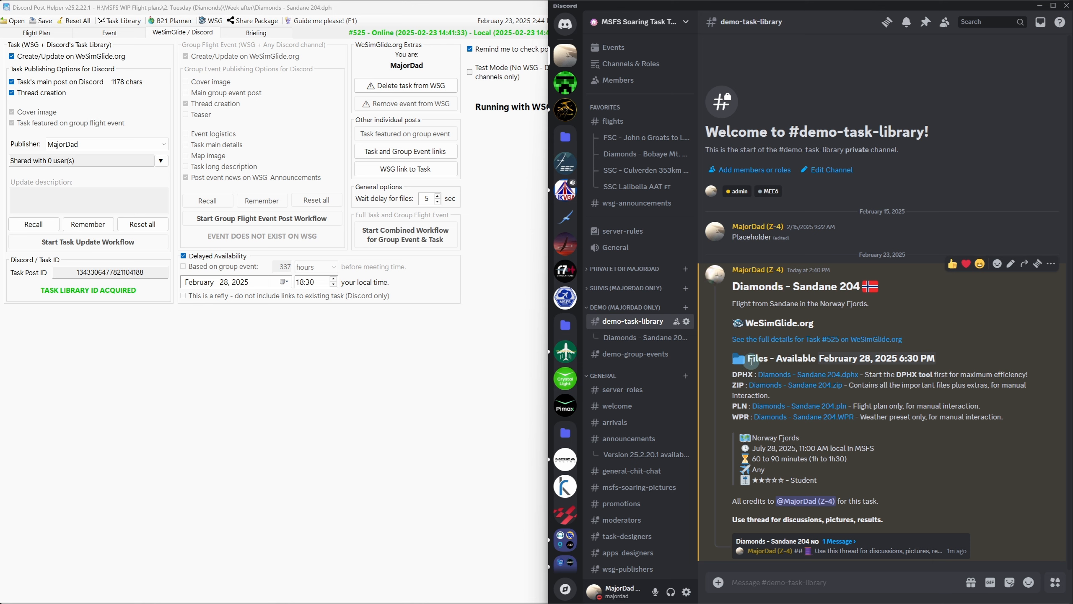
- Check the availability date in the task post, try to download its DPHX file and dismiss the browser alert
{"action": "left_click_drag", "start_coordinate": [776, 359], "coordinate": [957, 360]}
{"action": "left_click", "coordinate": [992, 356]}
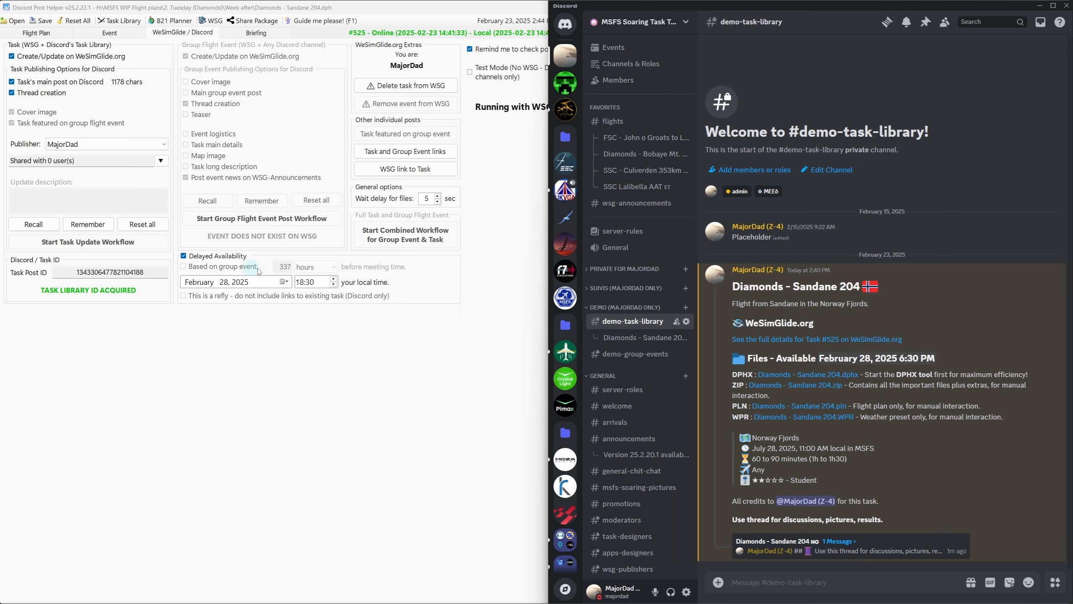
{"action": "left_click", "coordinate": [812, 376]}
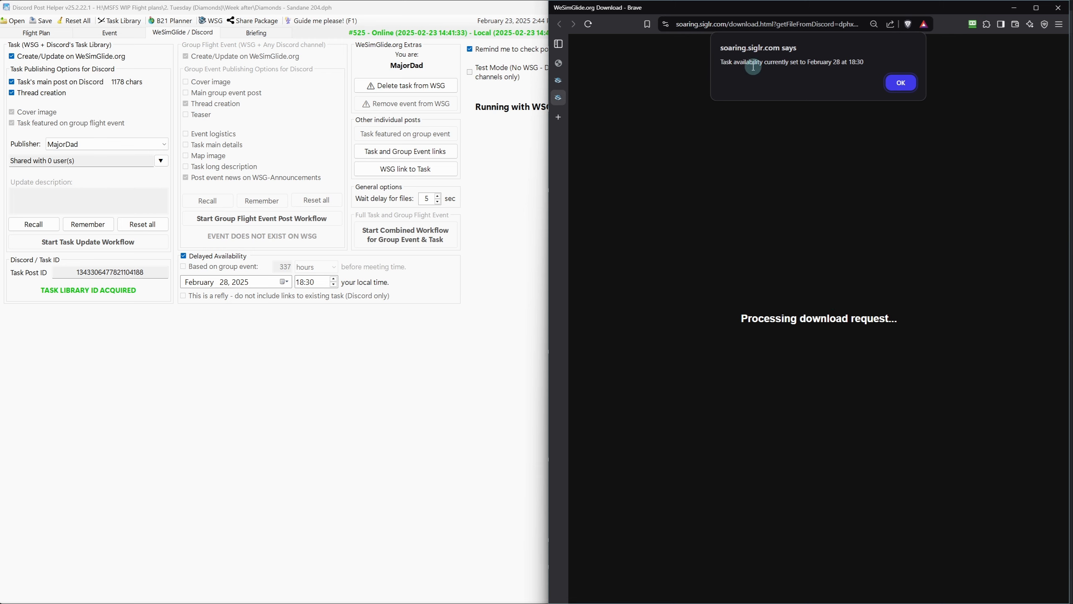
{"action": "left_click", "coordinate": [909, 89]}
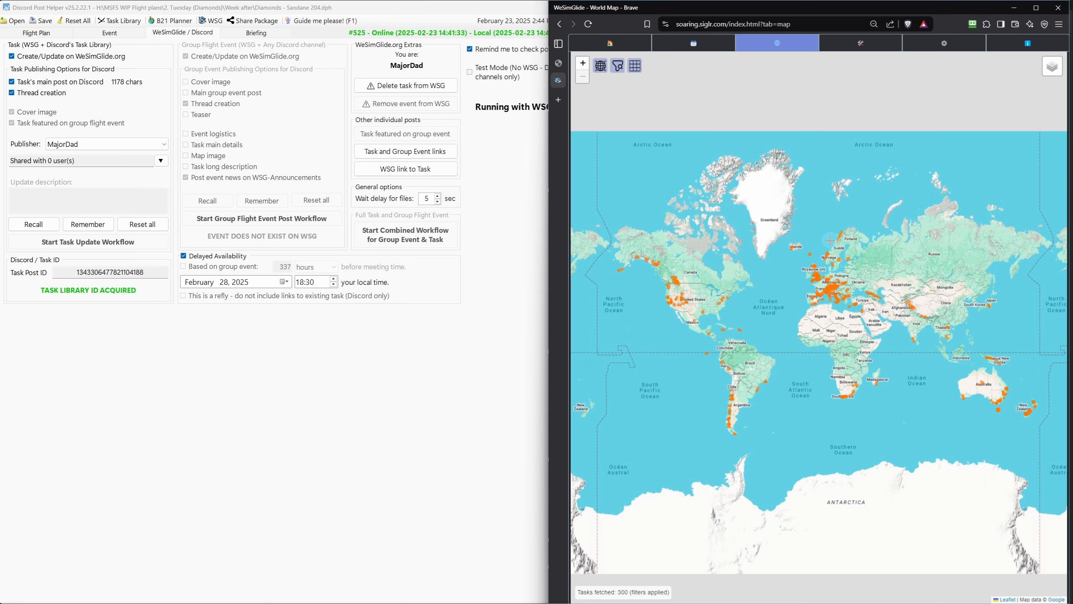
- Return to Discord Post Helper and set the task's difficulty rating to 3. Experienced in the flight plan details
{"action": "key", "text": "alt+Tab"}
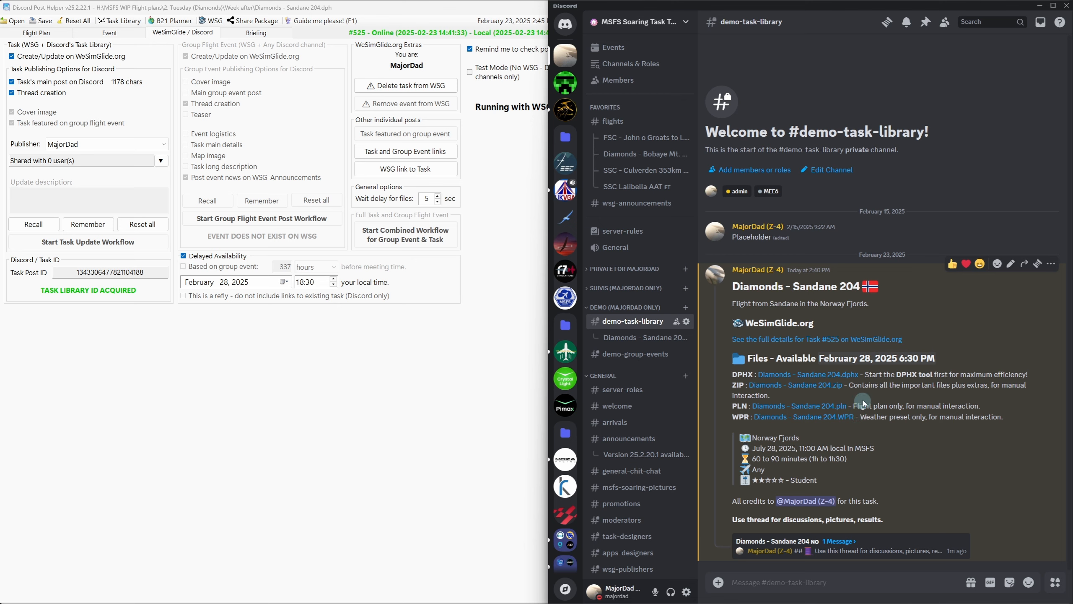
{"action": "left_click", "coordinate": [320, 421]}
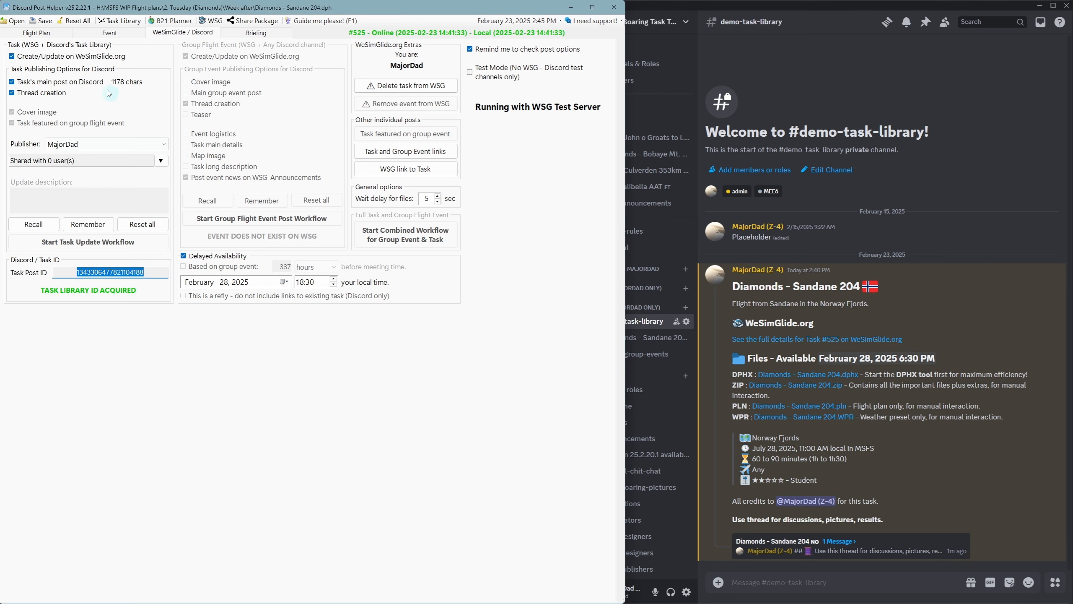
{"action": "left_click", "coordinate": [46, 32]}
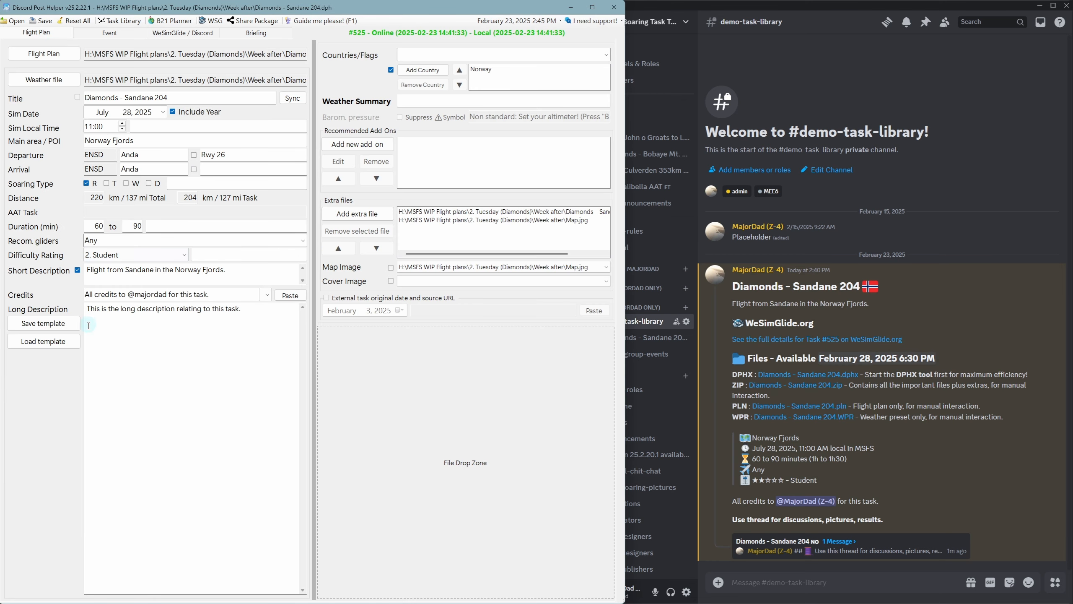
{"action": "left_click", "coordinate": [109, 255]}
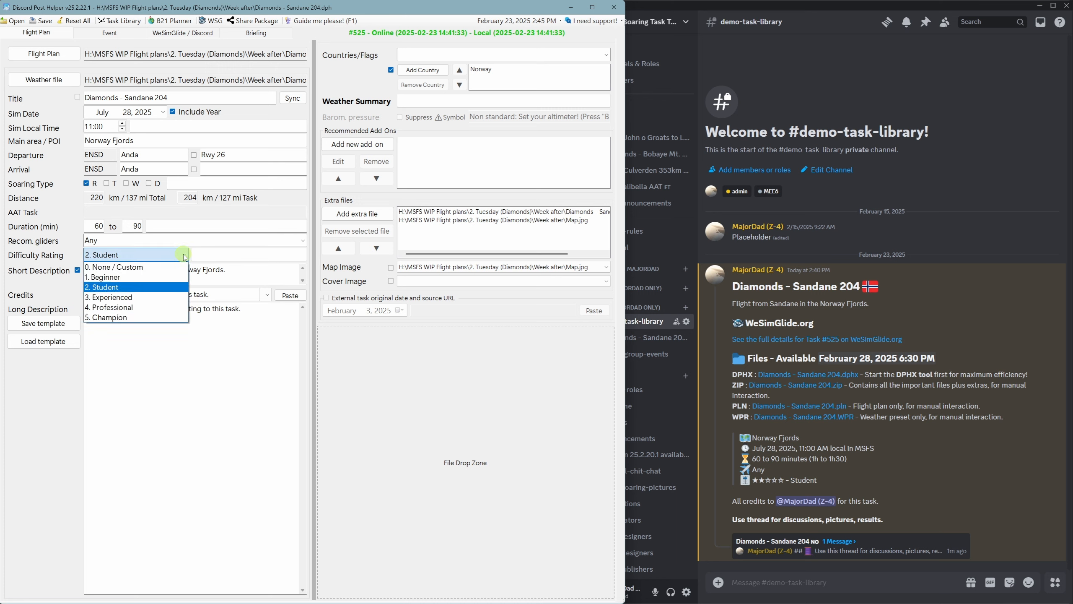
{"action": "left_click", "coordinate": [120, 299]}
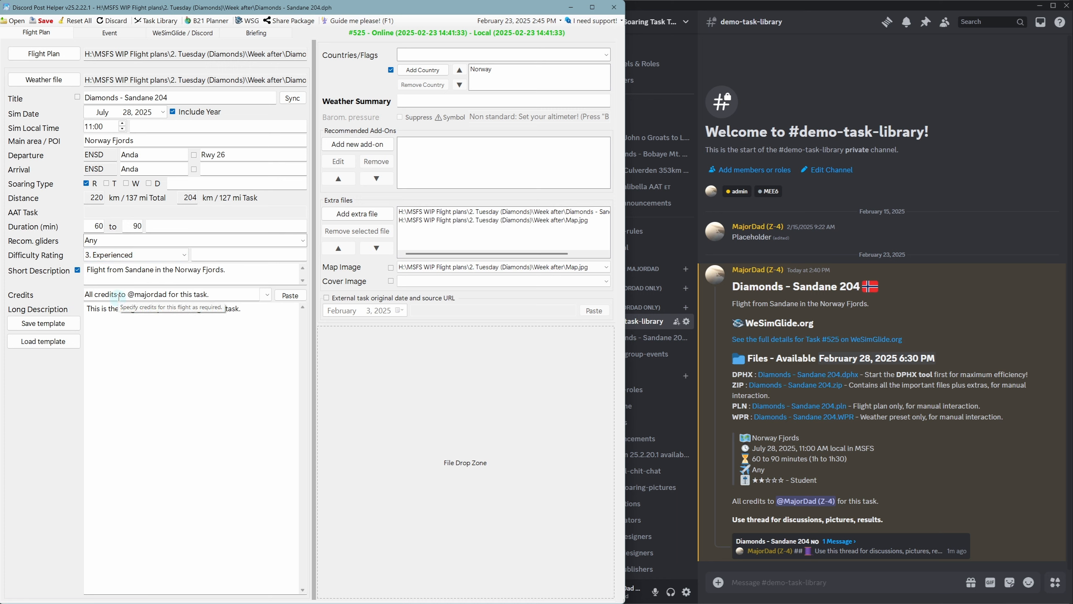
- Set the task duration to 90 to 120 minutes and save the session
{"action": "left_click", "coordinate": [97, 225]}
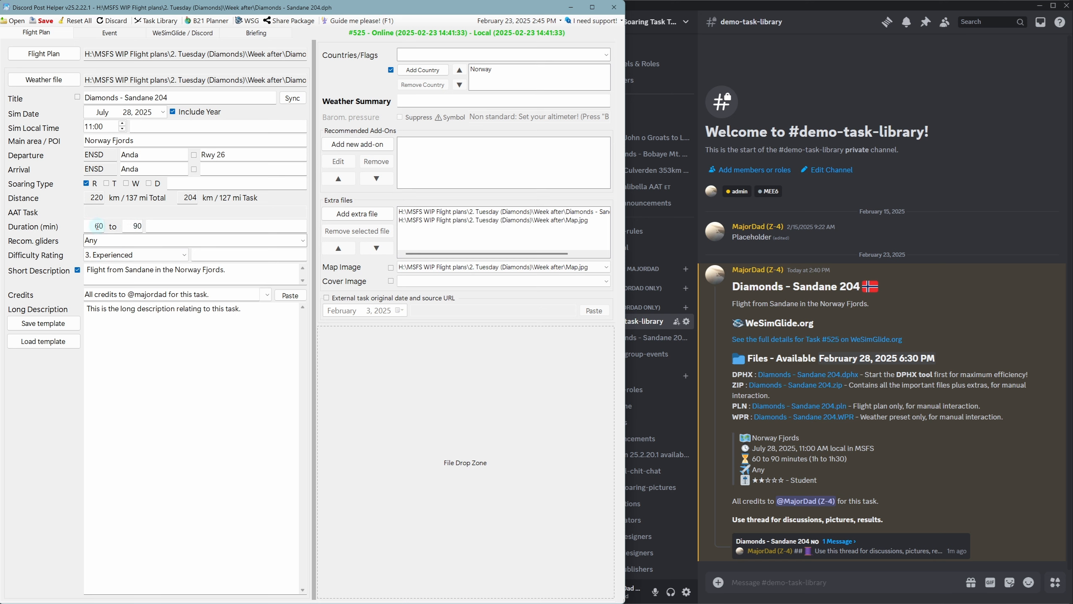
{"action": "double_click", "coordinate": [93, 226]}
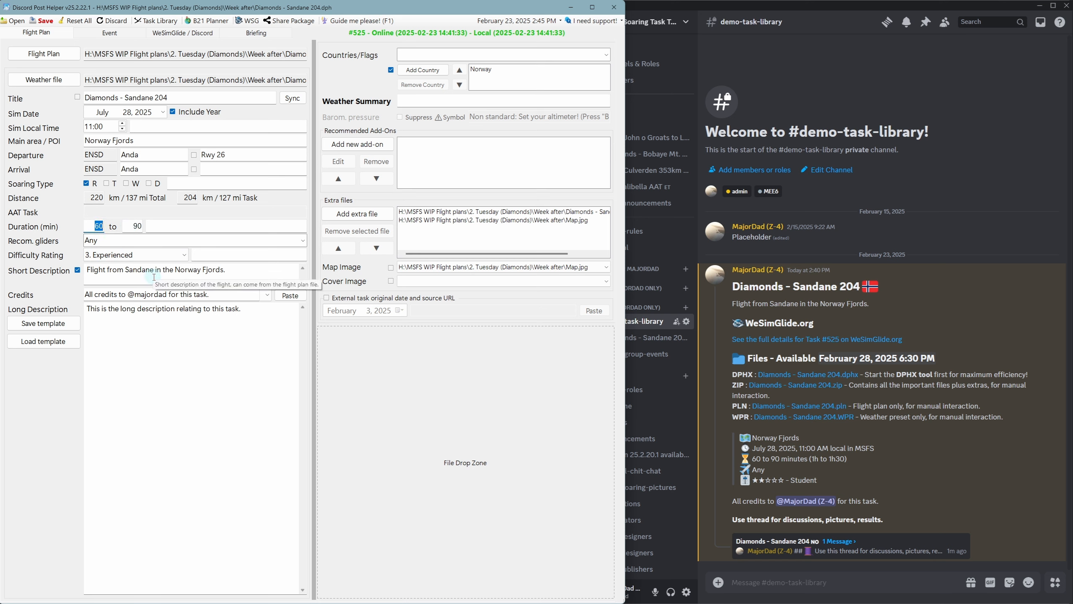
{"action": "type", "text": "90"}
{"action": "key", "text": "Tab"}
{"action": "type", "text": "120"}
{"action": "key", "text": "Tab"}
{"action": "left_click", "coordinate": [55, 25]}
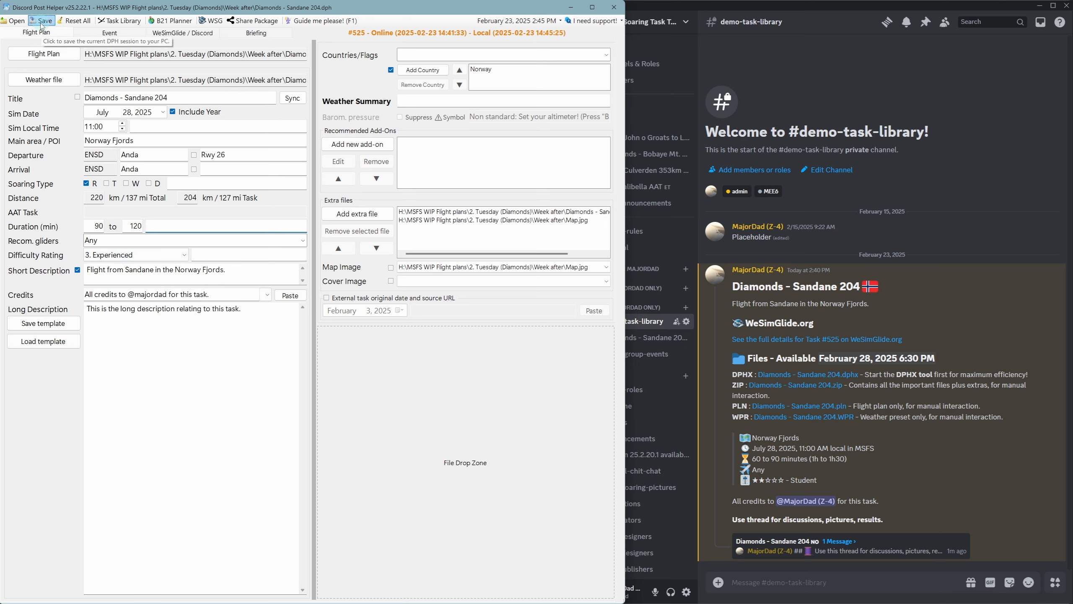
{"action": "left_click", "coordinate": [140, 112]}
{"action": "left_click", "coordinate": [344, 54]}
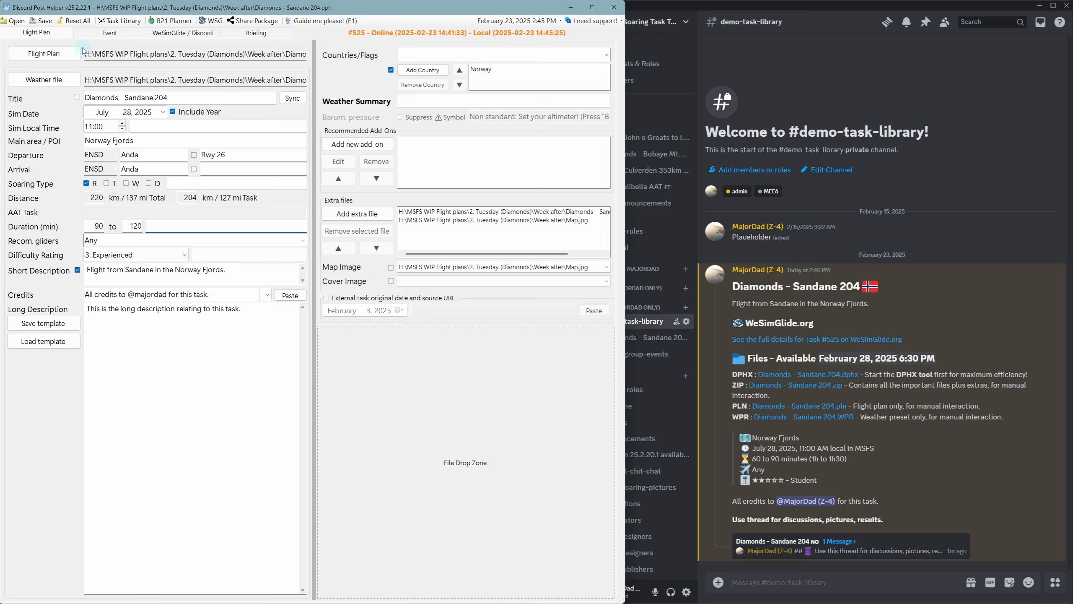
- Show the publishing options, then check the duration and difficulty in the Discord task post and open its discussion thread
{"action": "left_click", "coordinate": [198, 35]}
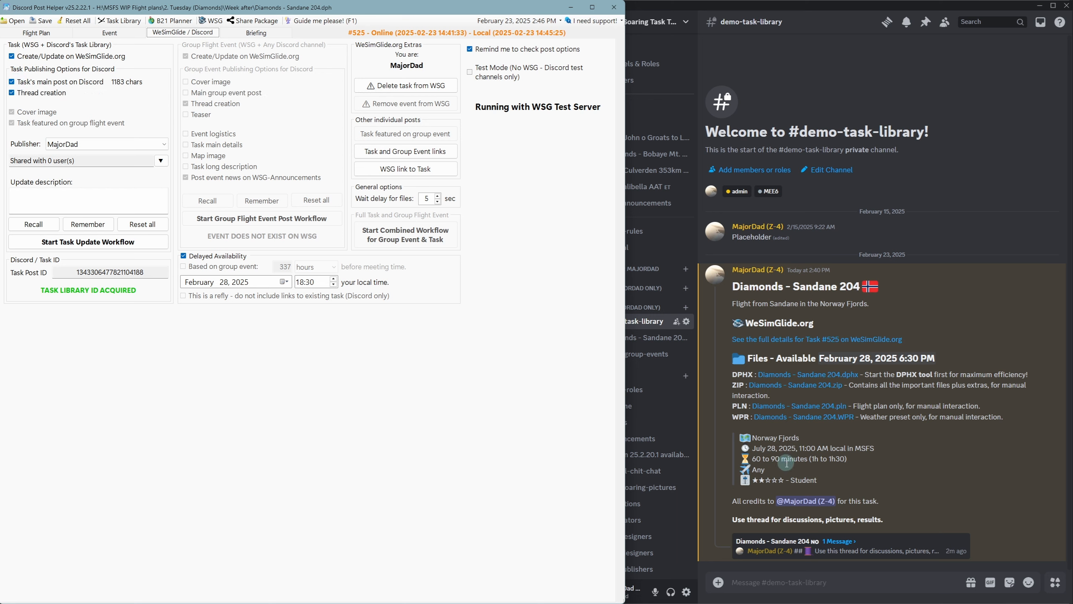
{"action": "left_click_drag", "start_coordinate": [792, 481], "coordinate": [833, 486]}
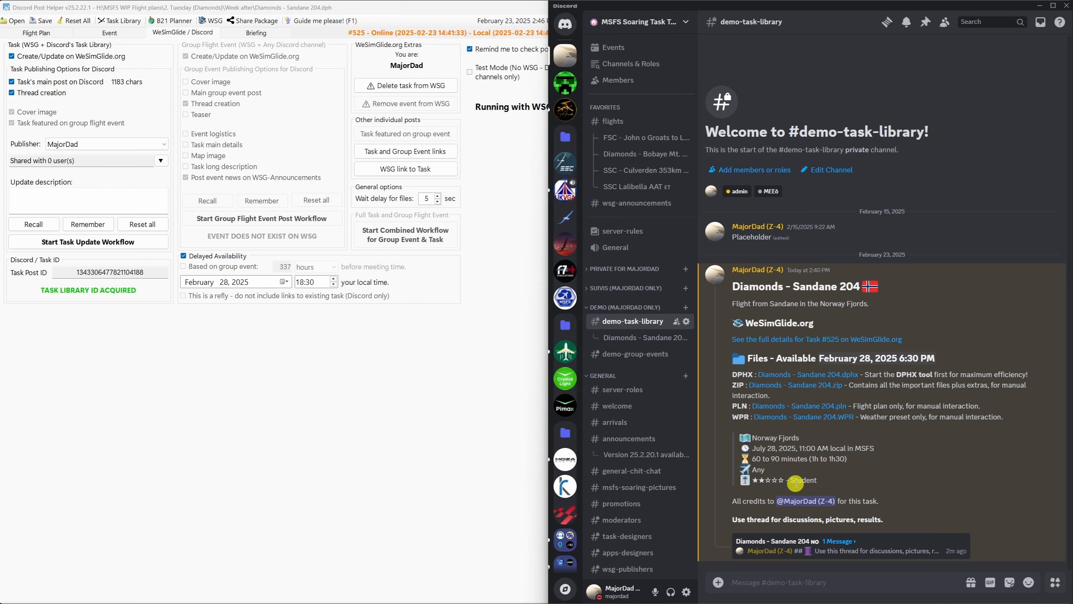
{"action": "left_click", "coordinate": [805, 473]}
{"action": "left_click", "coordinate": [832, 541]}
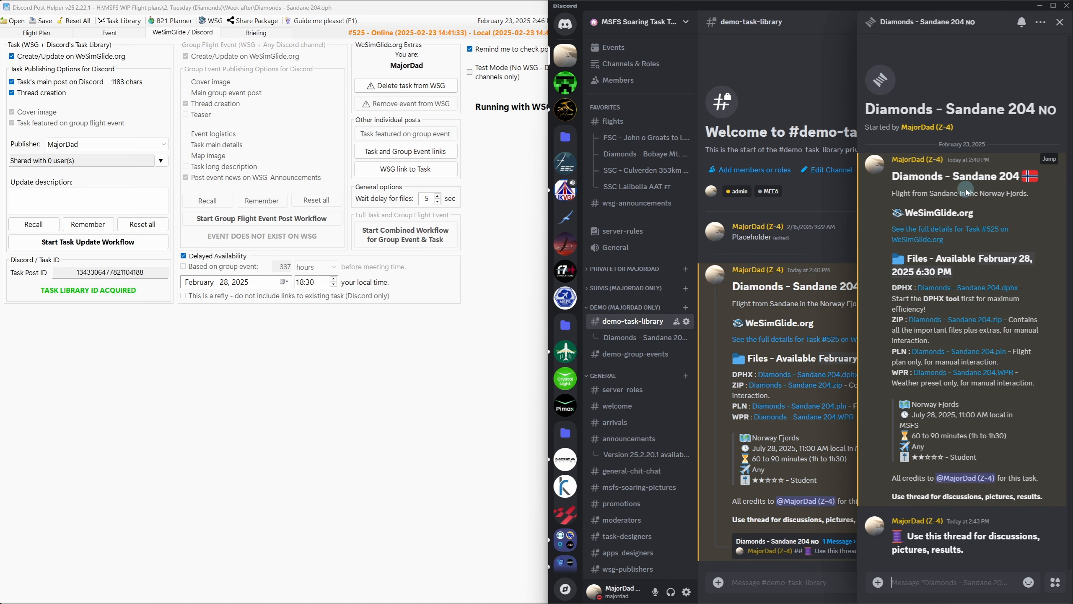
- Exclude thread creation from the publishing options, try to start the task update workflow and dismiss the message
{"action": "left_click", "coordinate": [15, 98]}
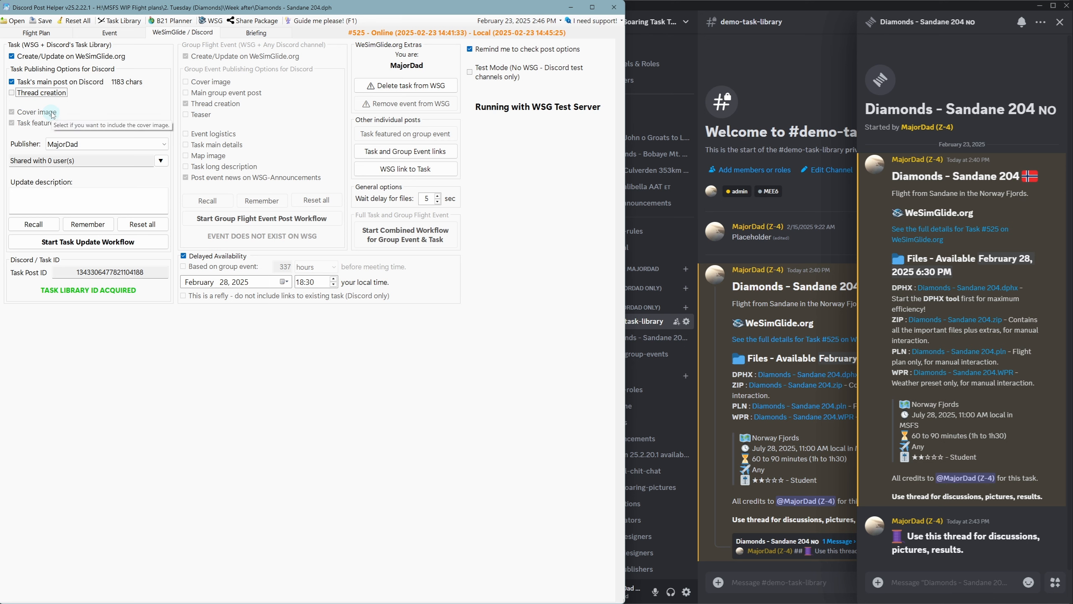
{"action": "left_click", "coordinate": [54, 203]}
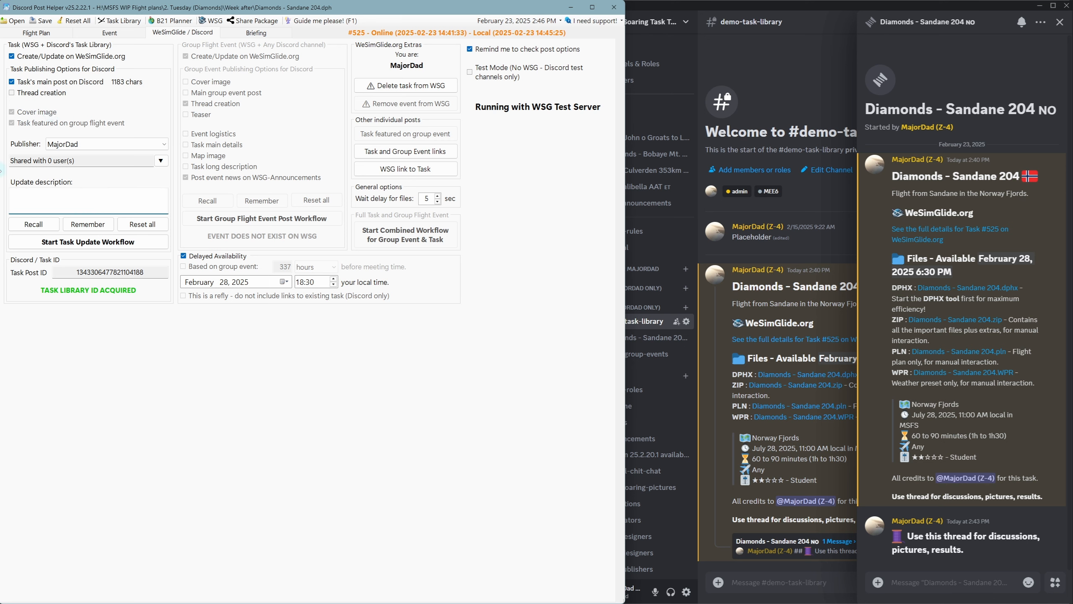
{"action": "left_click", "coordinate": [99, 244]}
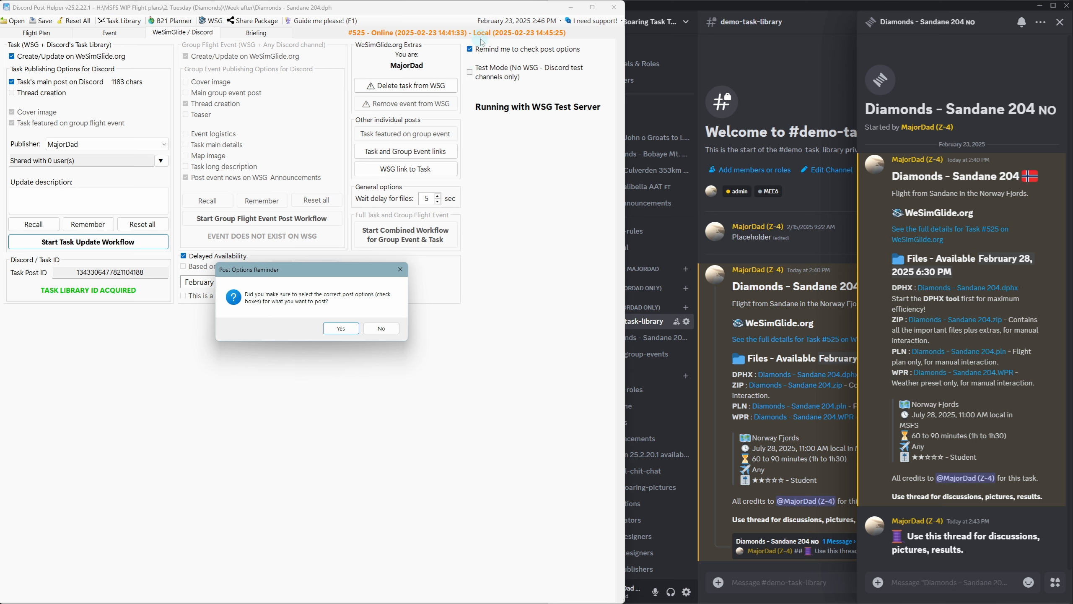
{"action": "left_click", "coordinate": [341, 328]}
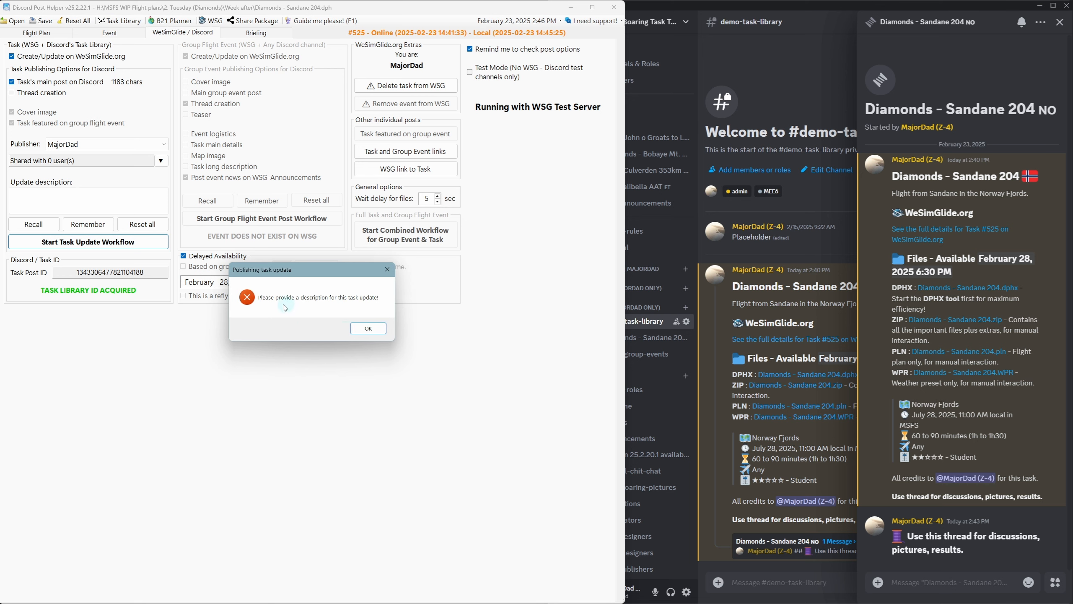
{"action": "left_click", "coordinate": [368, 328]}
- Enter the update description "Changed difficulty and duration", turn off delayed availability and save the session
{"action": "left_click", "coordinate": [59, 204]}
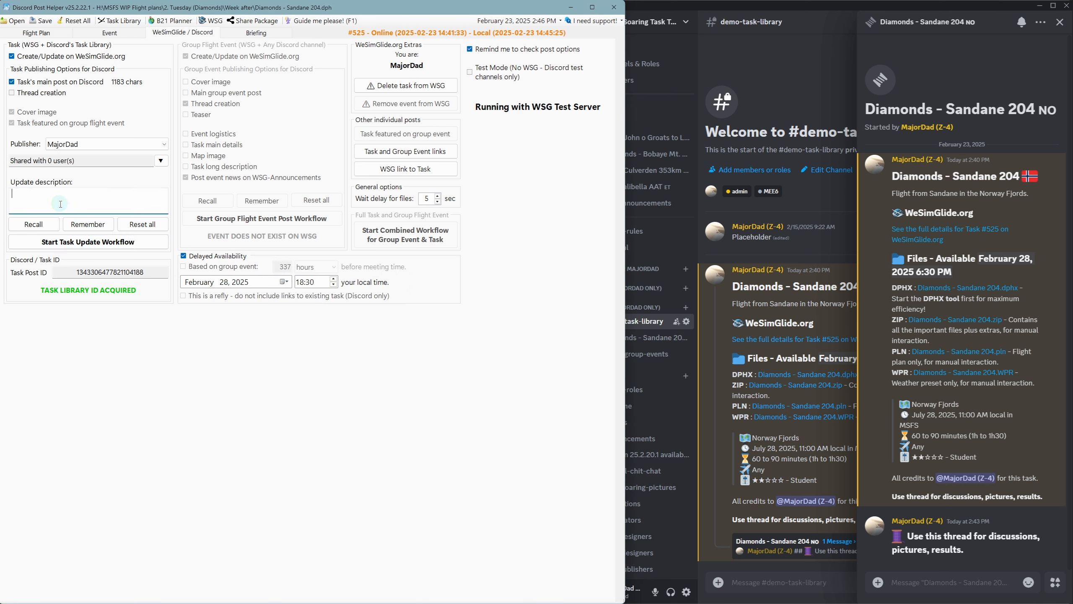
{"action": "type", "text": "Changed difficulty and duration"}
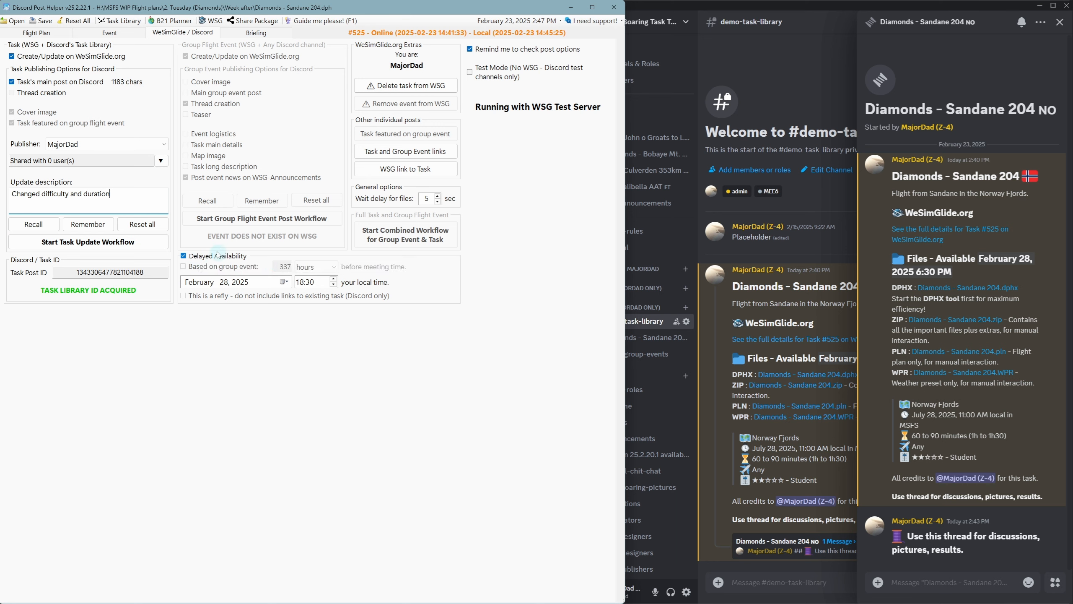
{"action": "left_click", "coordinate": [196, 256]}
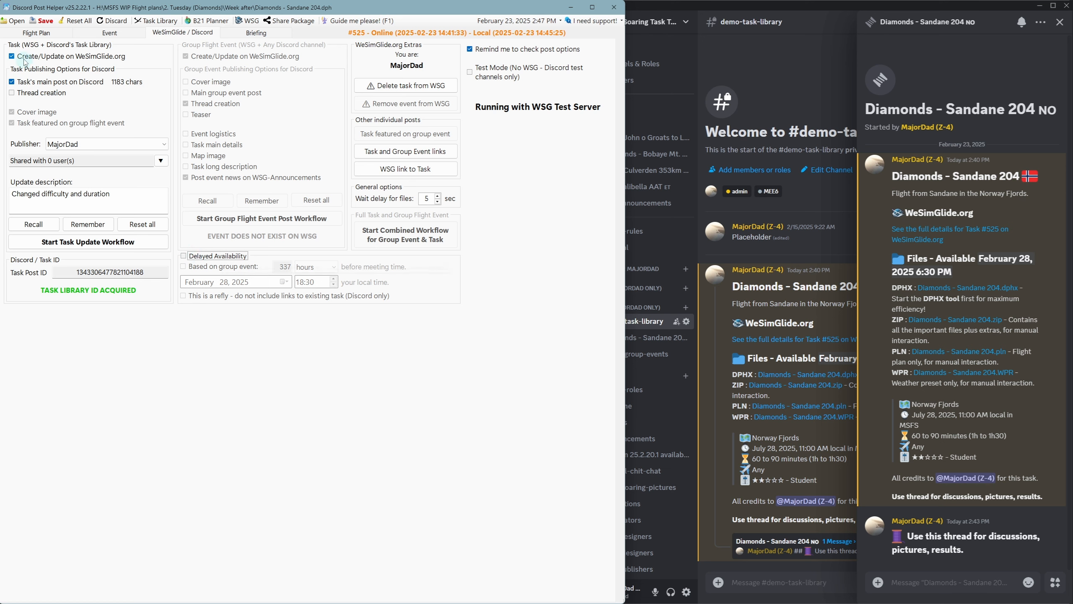
{"action": "left_click", "coordinate": [39, 19]}
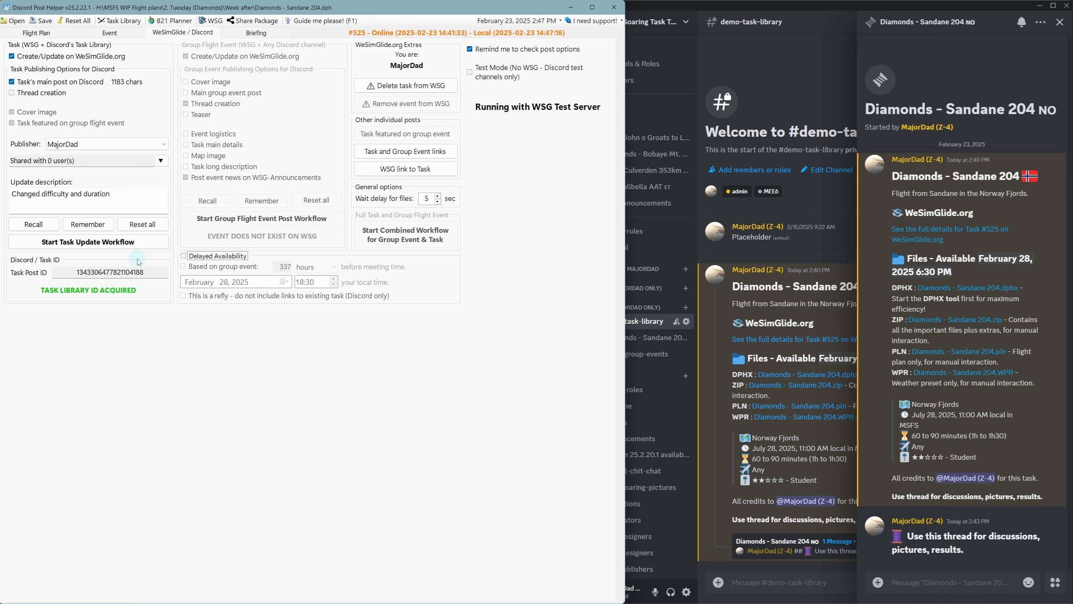
- Run the task update workflow, confirm the post options and go to the existing task post in Discord
{"action": "left_click", "coordinate": [98, 242]}
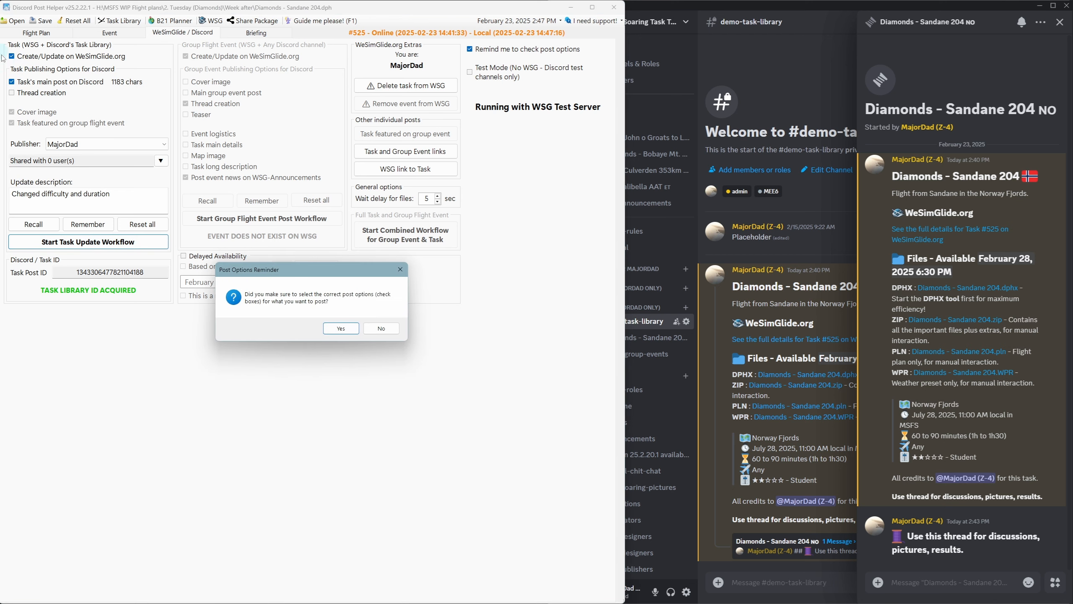
{"action": "left_click", "coordinate": [353, 332]}
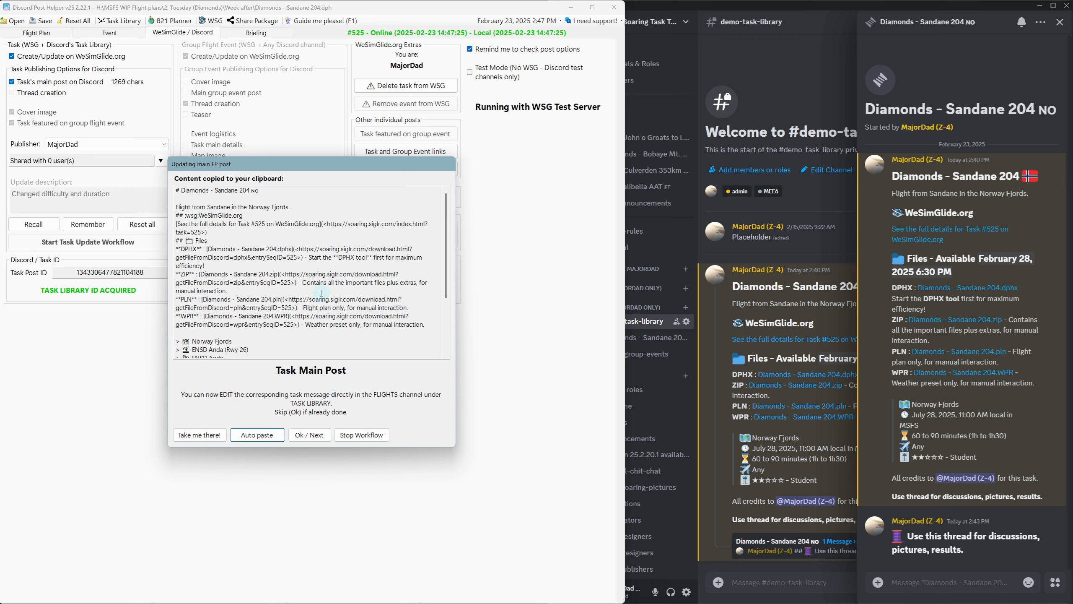
{"action": "left_click", "coordinate": [199, 435]}
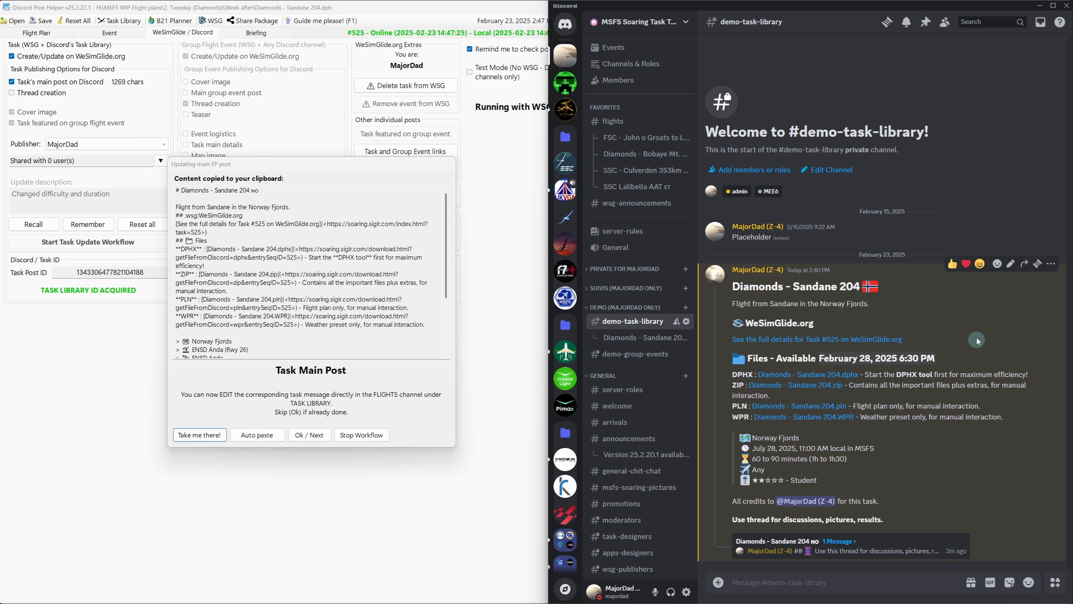
- Edit the Diamonds - Sandane 204 post, clear its old content and auto-paste the updated main post text
{"action": "left_click", "coordinate": [1011, 265]}
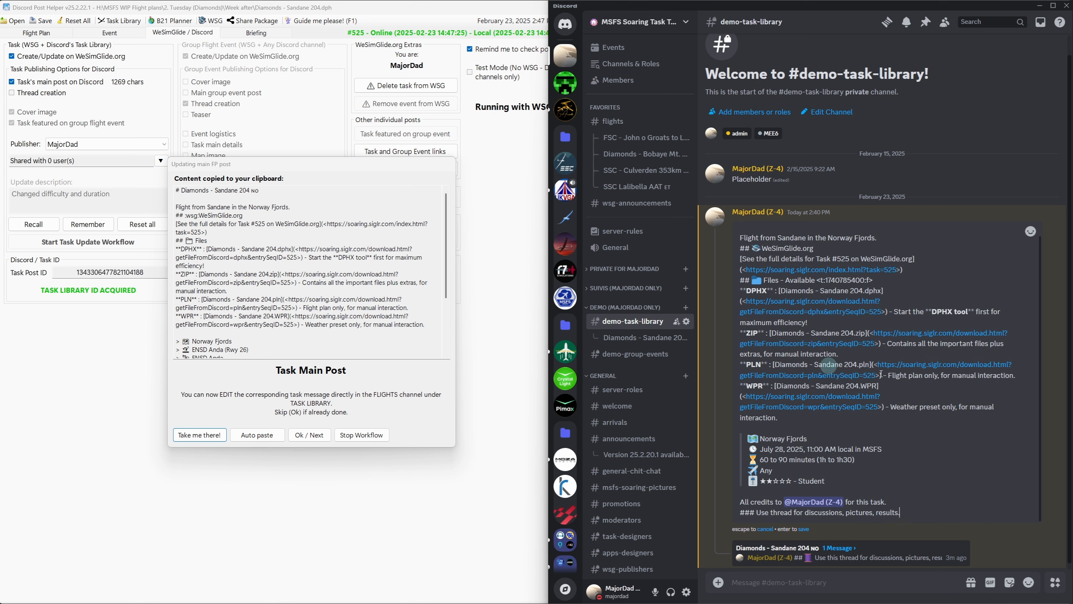
{"action": "left_click", "coordinate": [930, 321]}
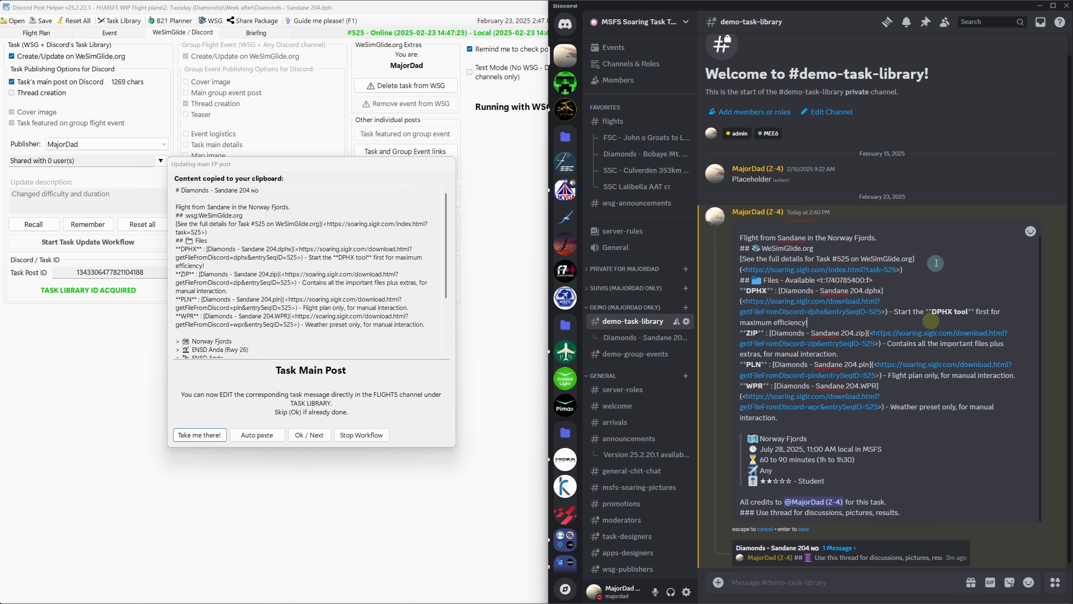
{"action": "left_click", "coordinate": [916, 467]}
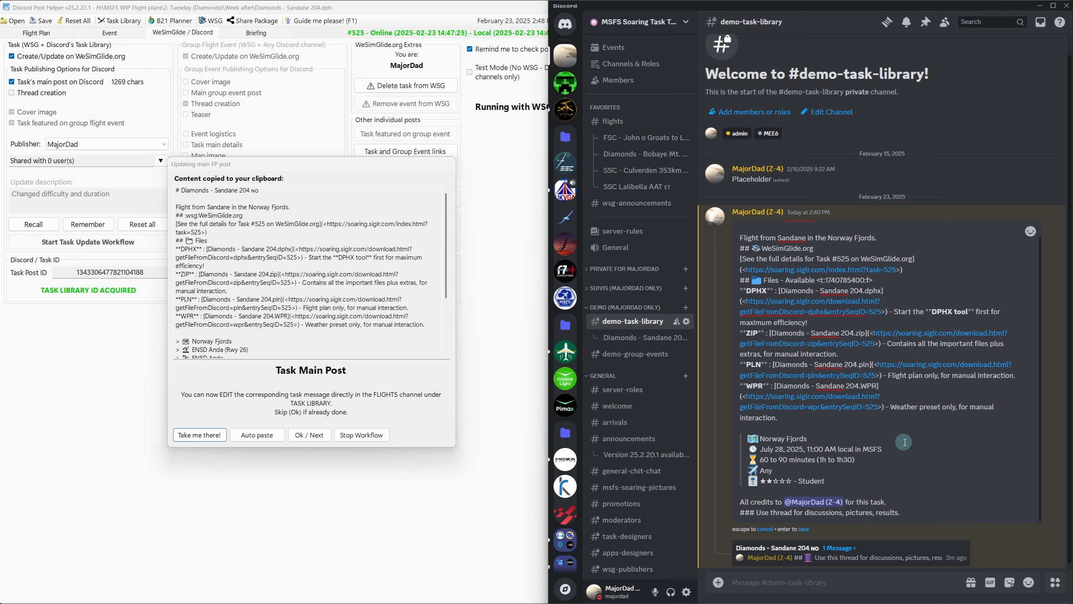
{"action": "key", "text": "ctrl+a"}
{"action": "key", "text": "BackSpace"}
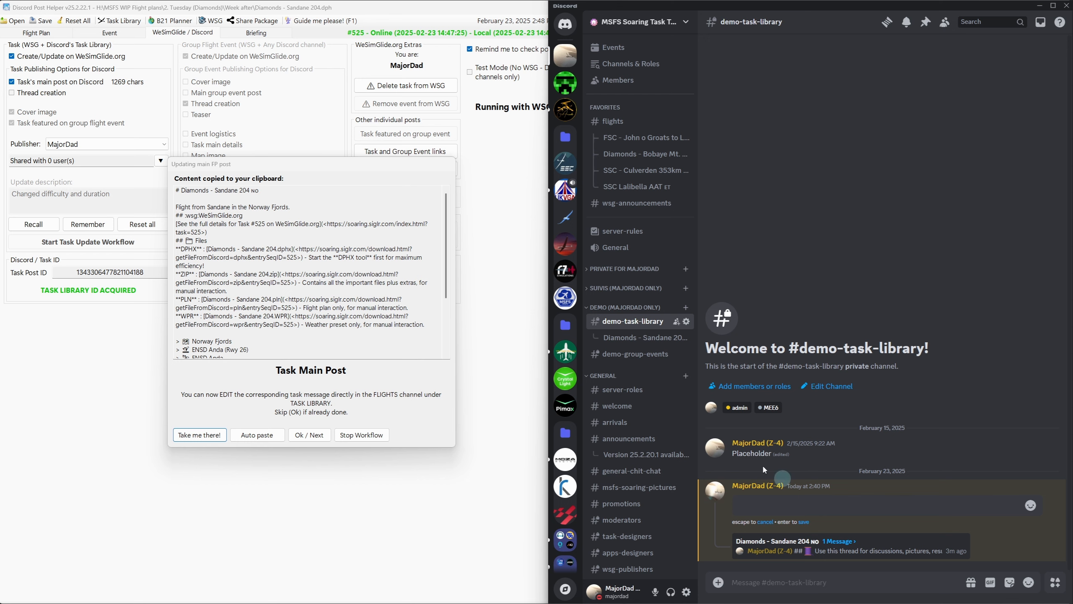
{"action": "left_click", "coordinate": [255, 436]}
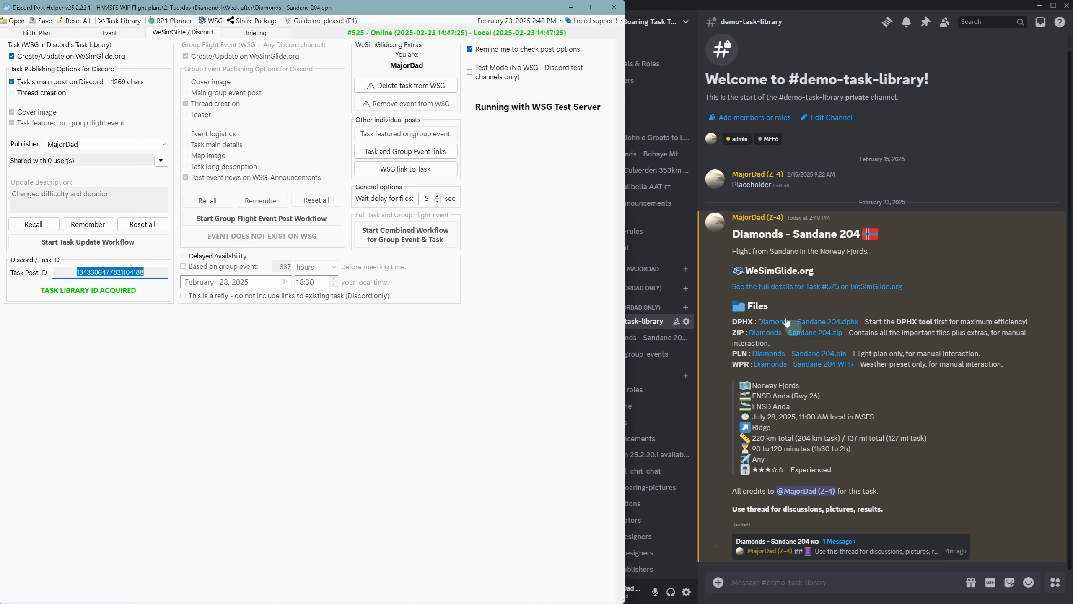
- Check the updated Discord post, reload the WeSimGlide world map in the browser and open Diamonds - Sandane 204 from the task list
{"action": "left_click", "coordinate": [749, 308]}
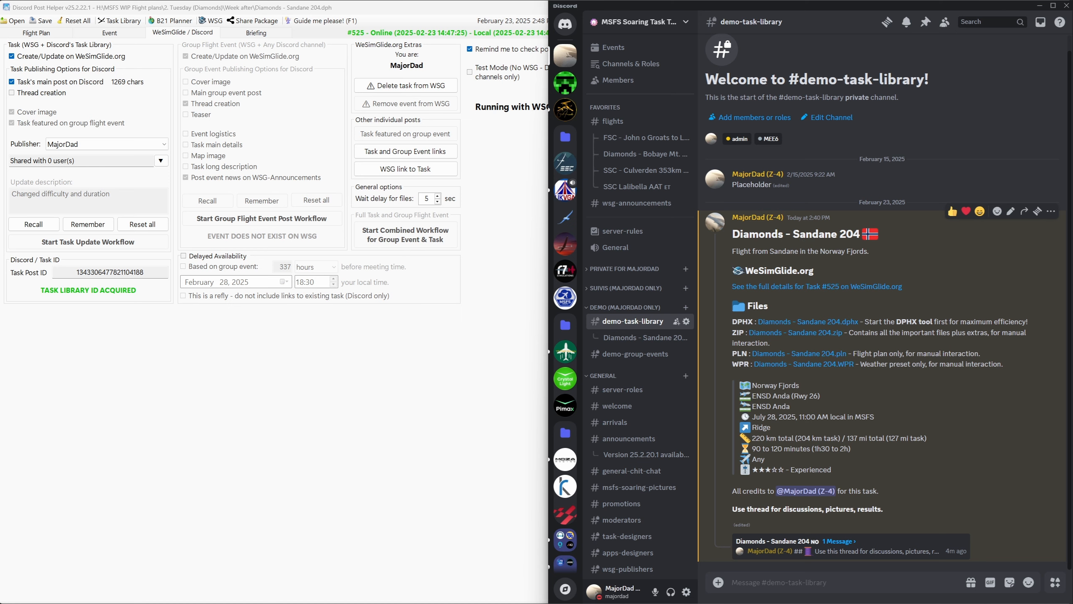
{"action": "key", "text": "alt+Tab"}
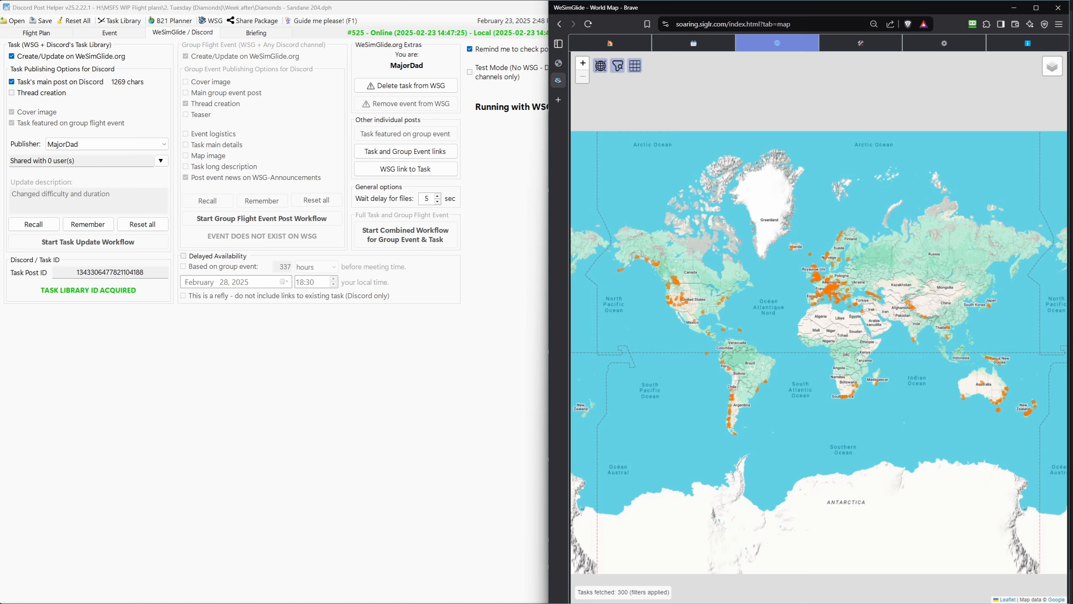
{"action": "left_click", "coordinate": [588, 23]}
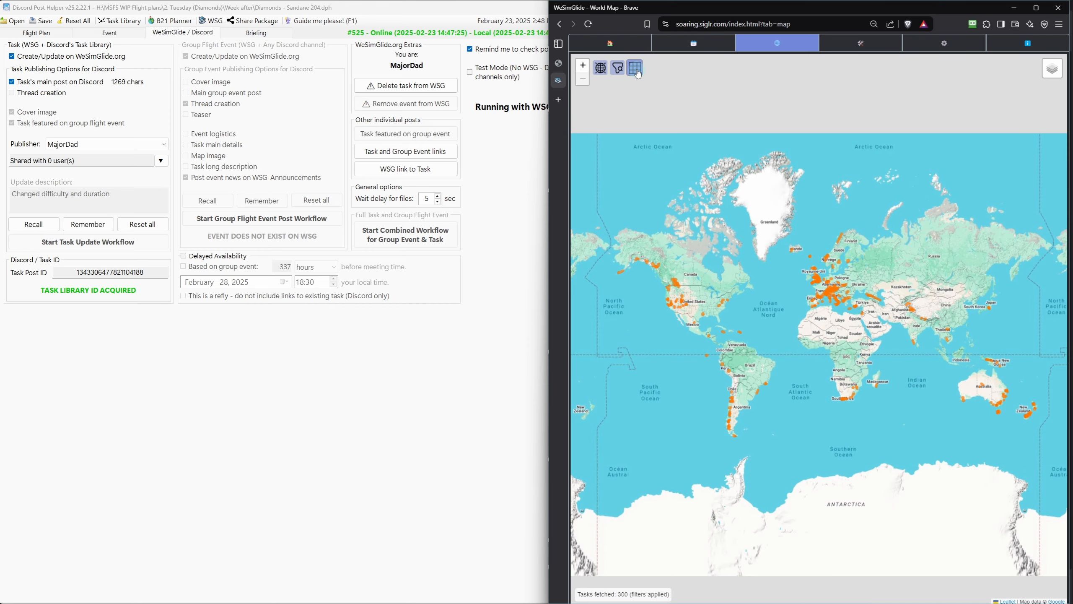
{"action": "left_click", "coordinate": [637, 71]}
{"action": "left_click", "coordinate": [604, 131]}
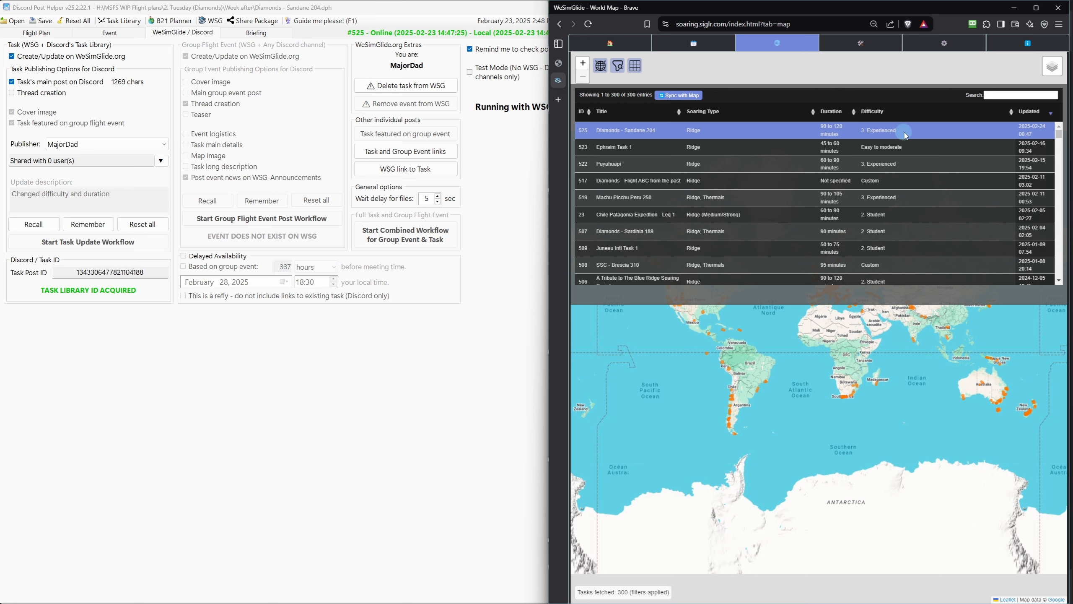
{"action": "left_click", "coordinate": [776, 133]}
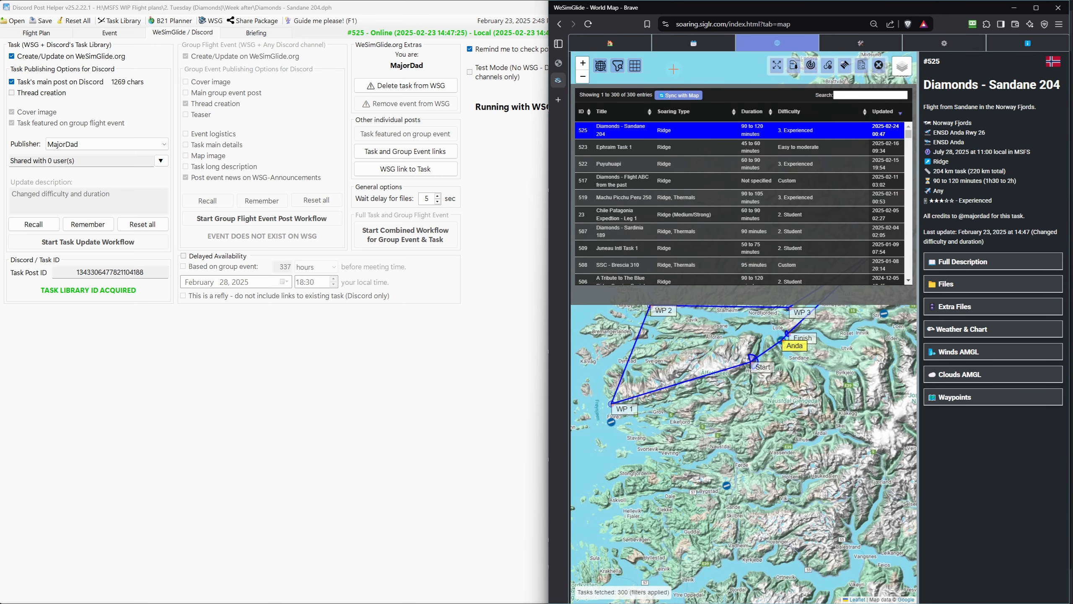
- Hide the task list and check the download links in the task's Files section, collapsing it again
{"action": "left_click", "coordinate": [635, 65]}
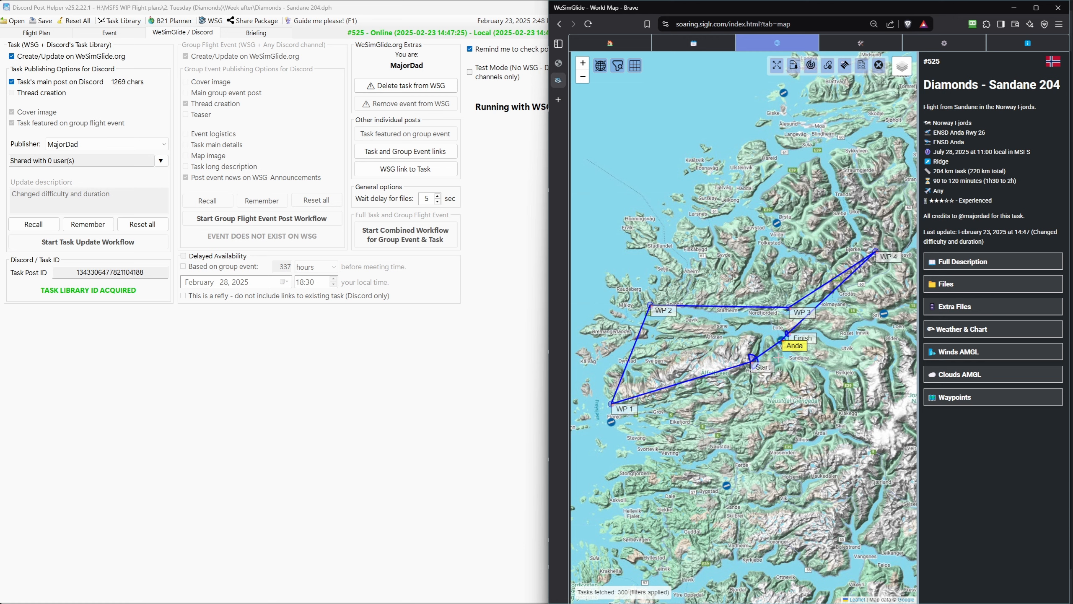
{"action": "left_click", "coordinate": [1013, 282]}
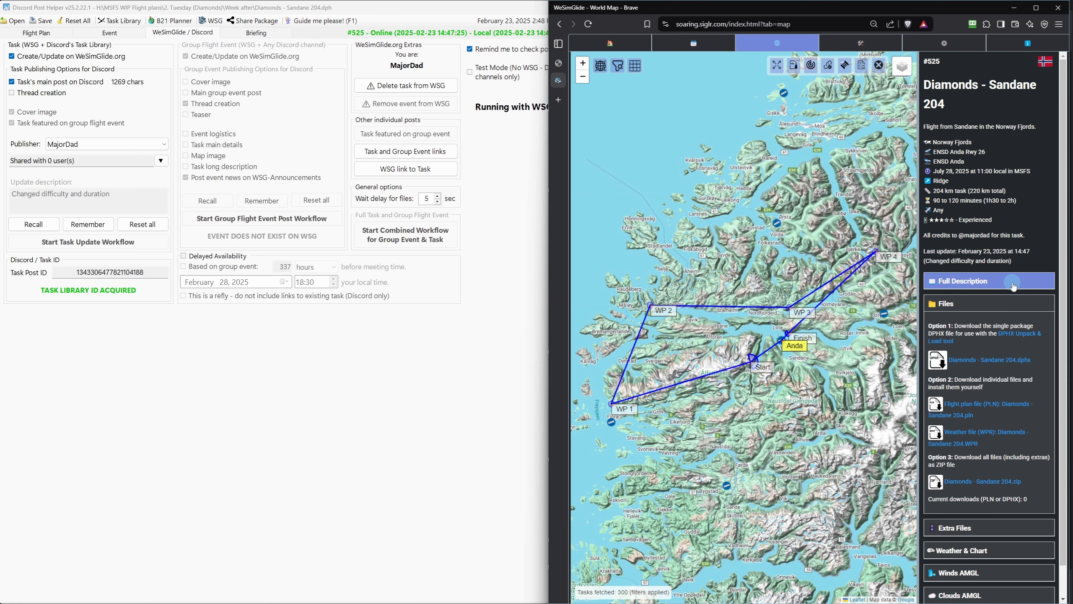
{"action": "left_click", "coordinate": [988, 303]}
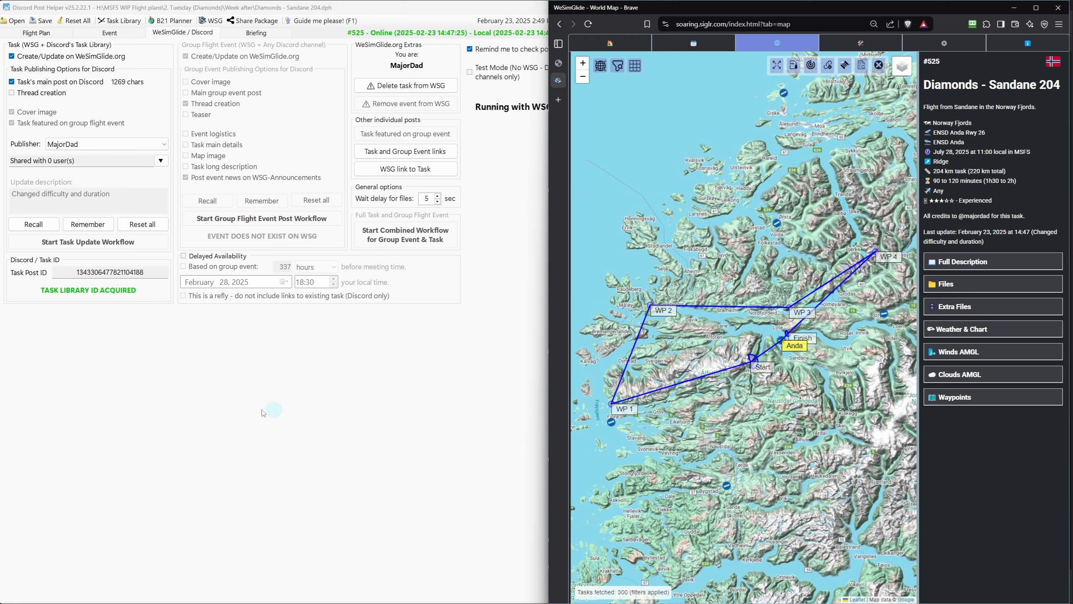
- Return to Discord Post Helper and turn delayed availability back on for the task
{"action": "left_click", "coordinate": [212, 382]}
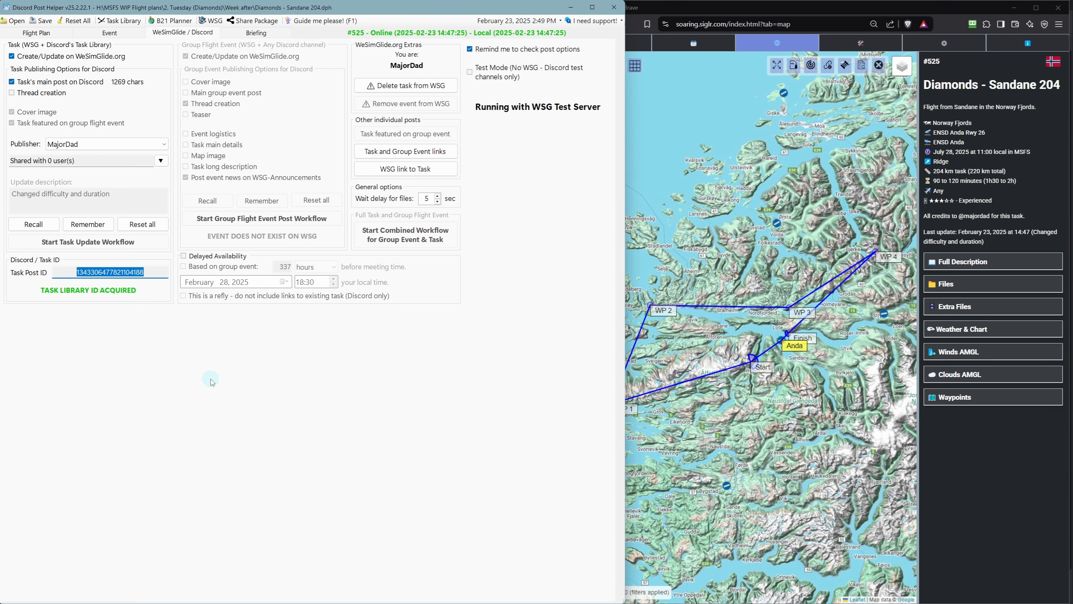
{"action": "left_click", "coordinate": [183, 256]}
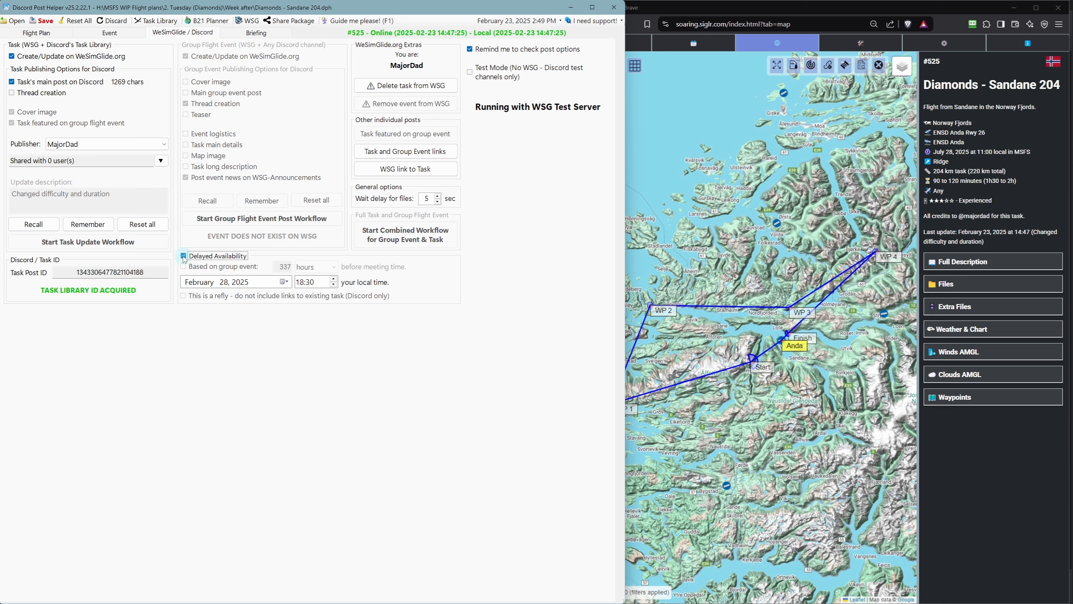